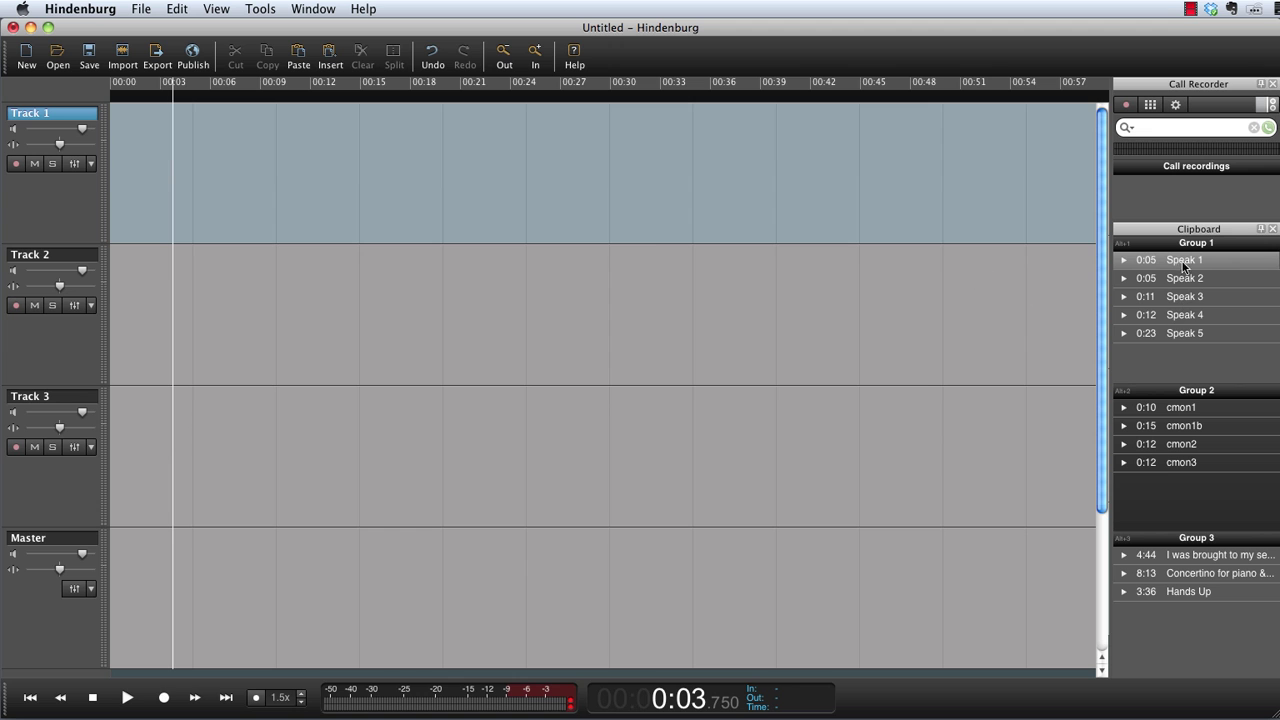
Step: Lay Speak 1, Speak 2, Speak 3 and Speak 4 end to end along Track 1, then play them back
left_click_drag(1185, 266, 120, 187)
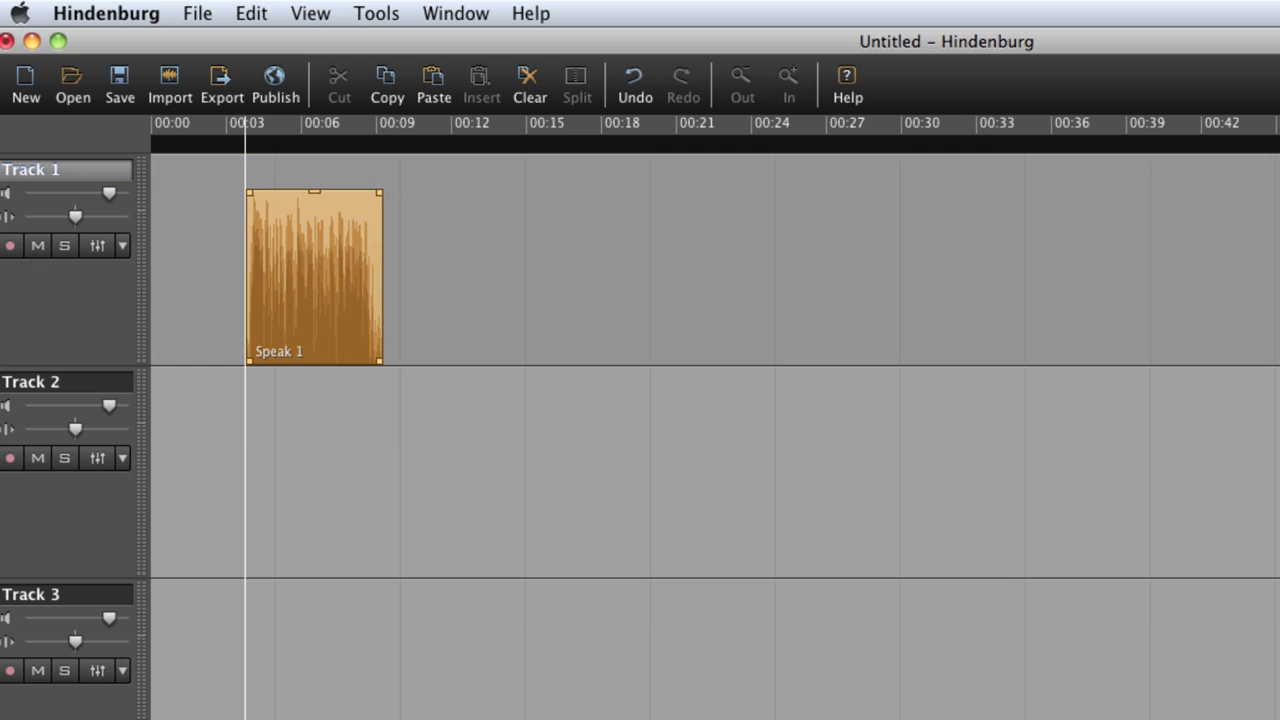
left_click_drag(552, 272, 400, 255)
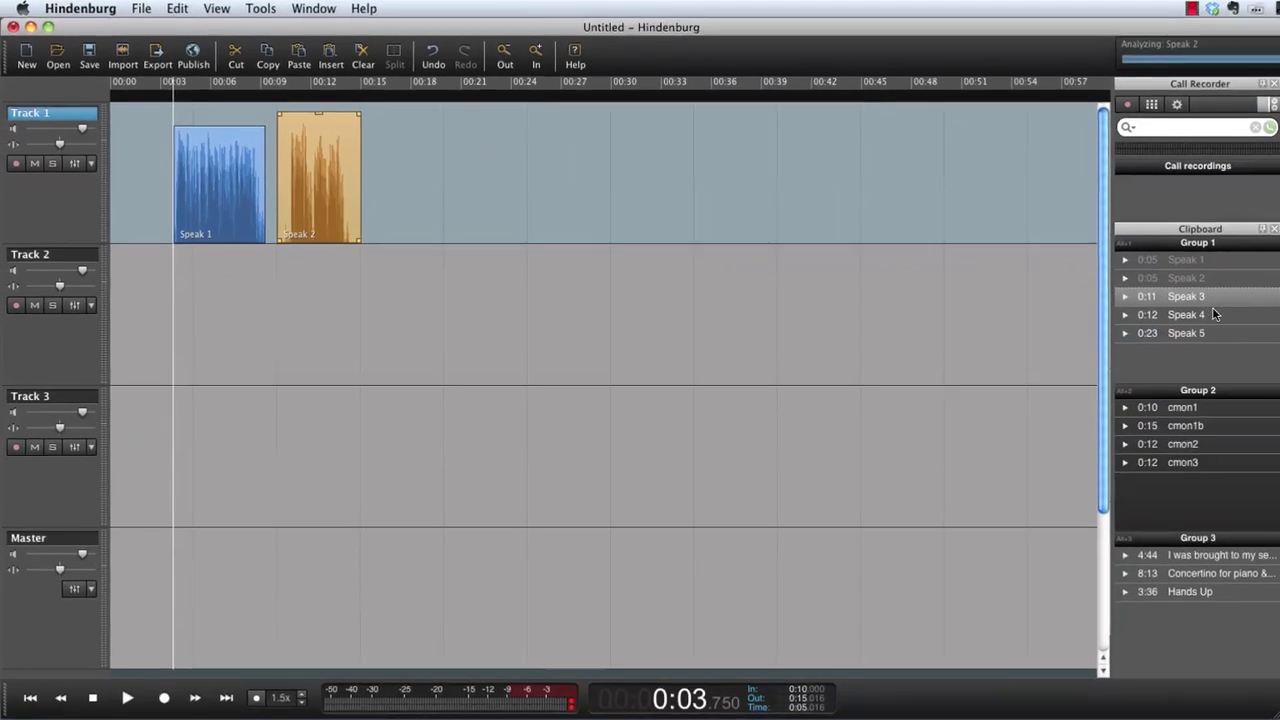
left_click_drag(1184, 296, 496, 197)
left_click_drag(339, 172, 373, 172)
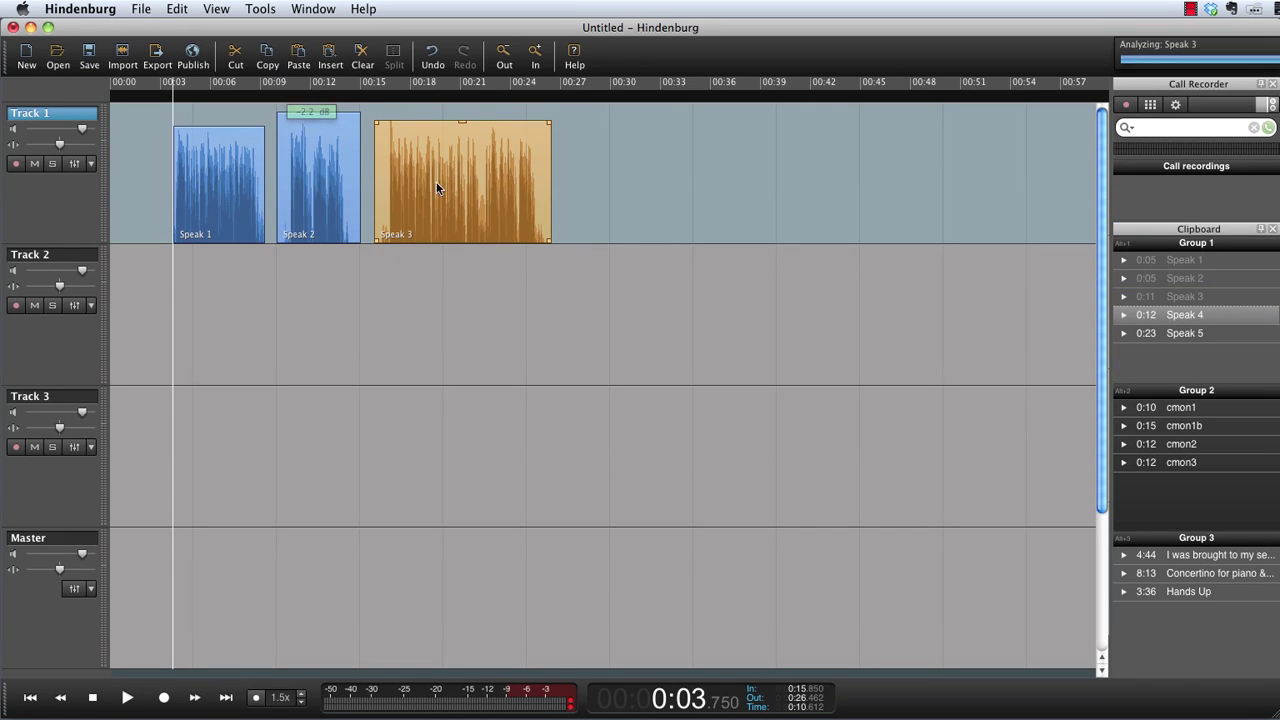
left_click_drag(1166, 318, 578, 181)
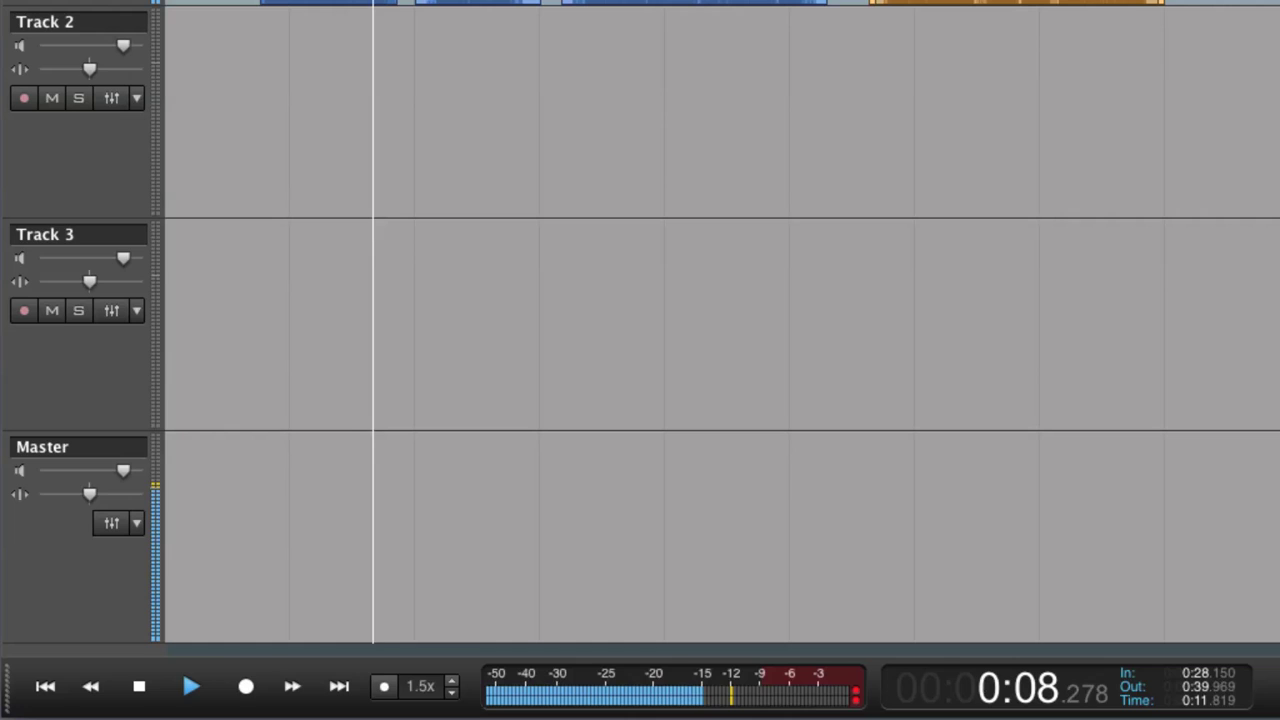
key("space")
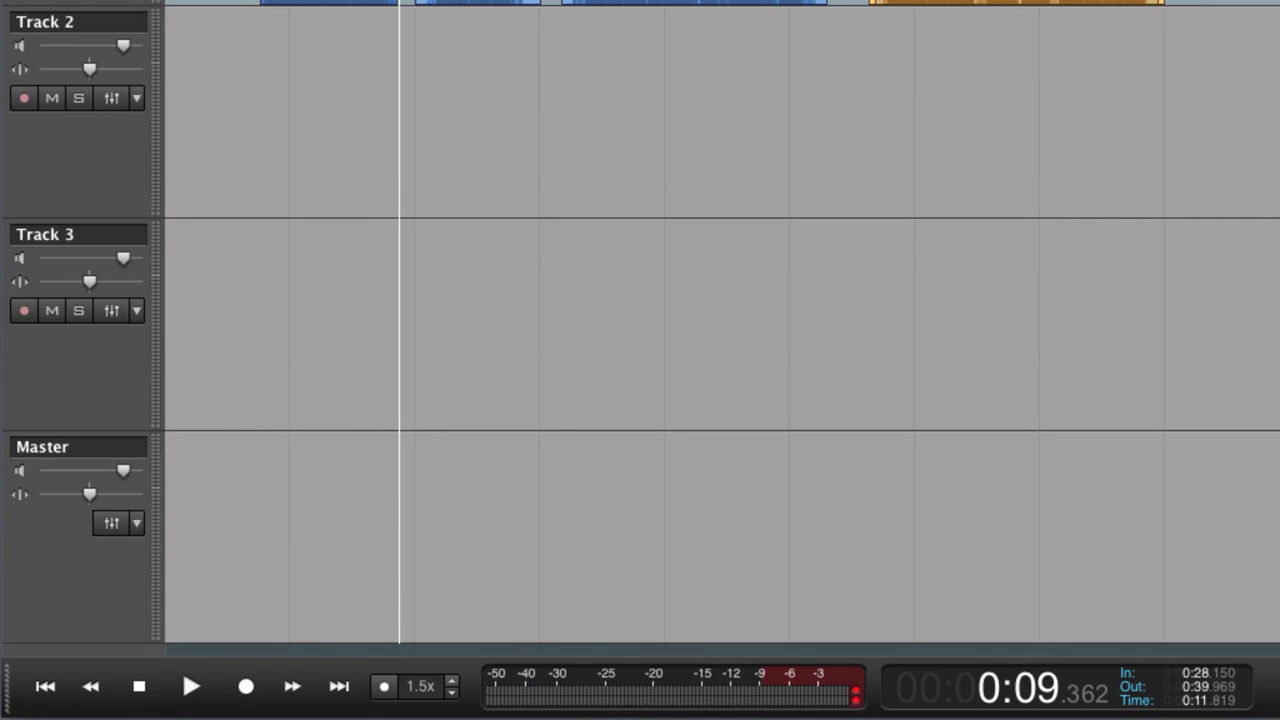
key("space")
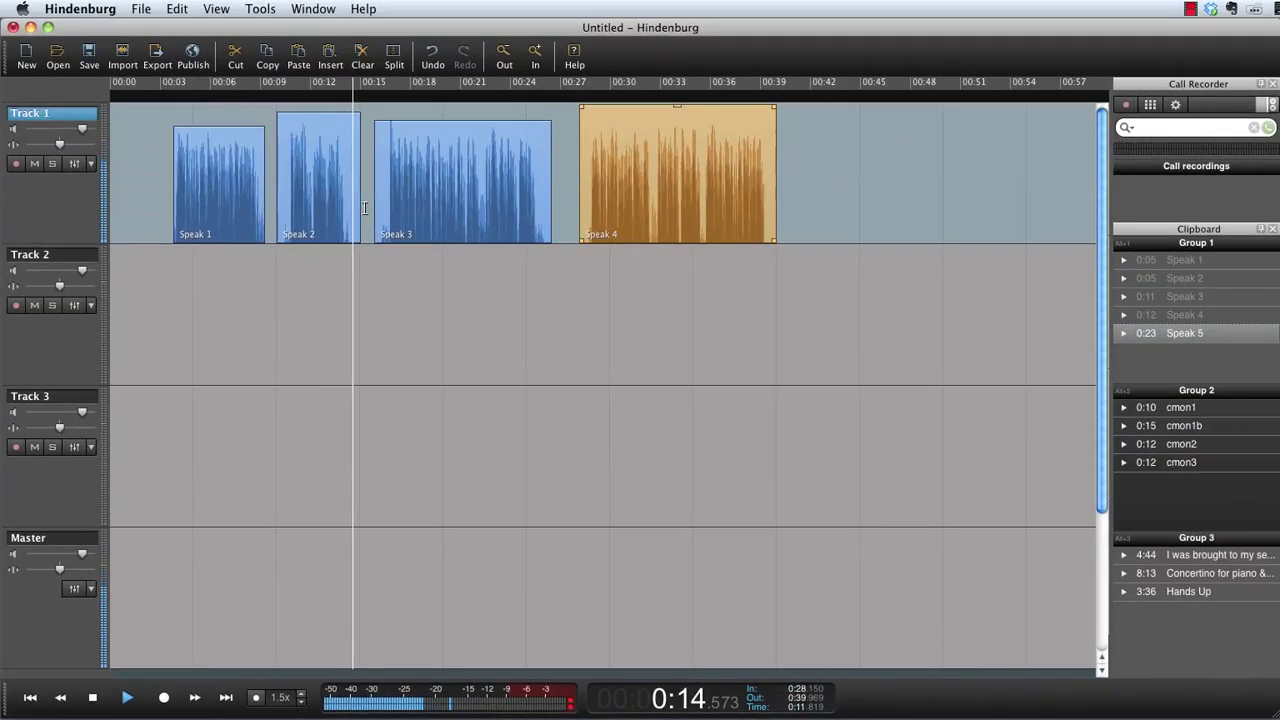
Step: Put cmon1 on Track 2 after Speak 4, raise its gain to +5.0 dB, and play it
left_click(1201, 411)
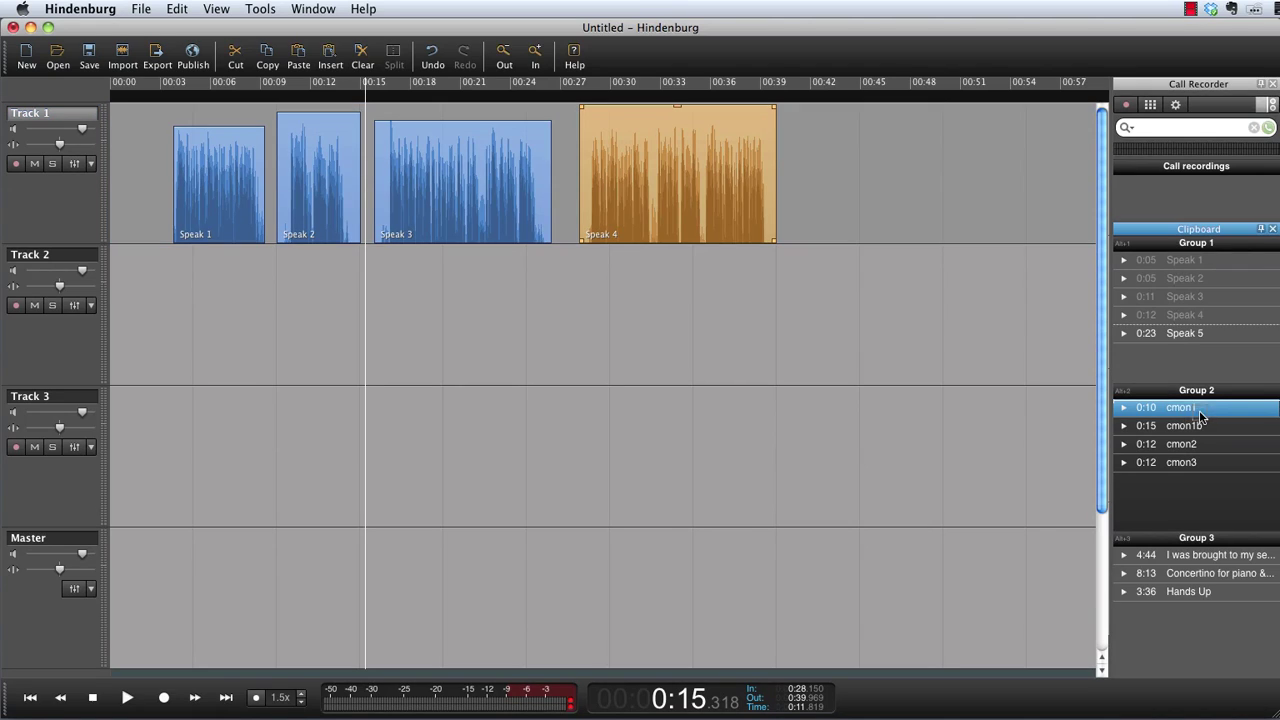
left_click_drag(1160, 407, 796, 310)
left_click_drag(801, 243, 797, 237)
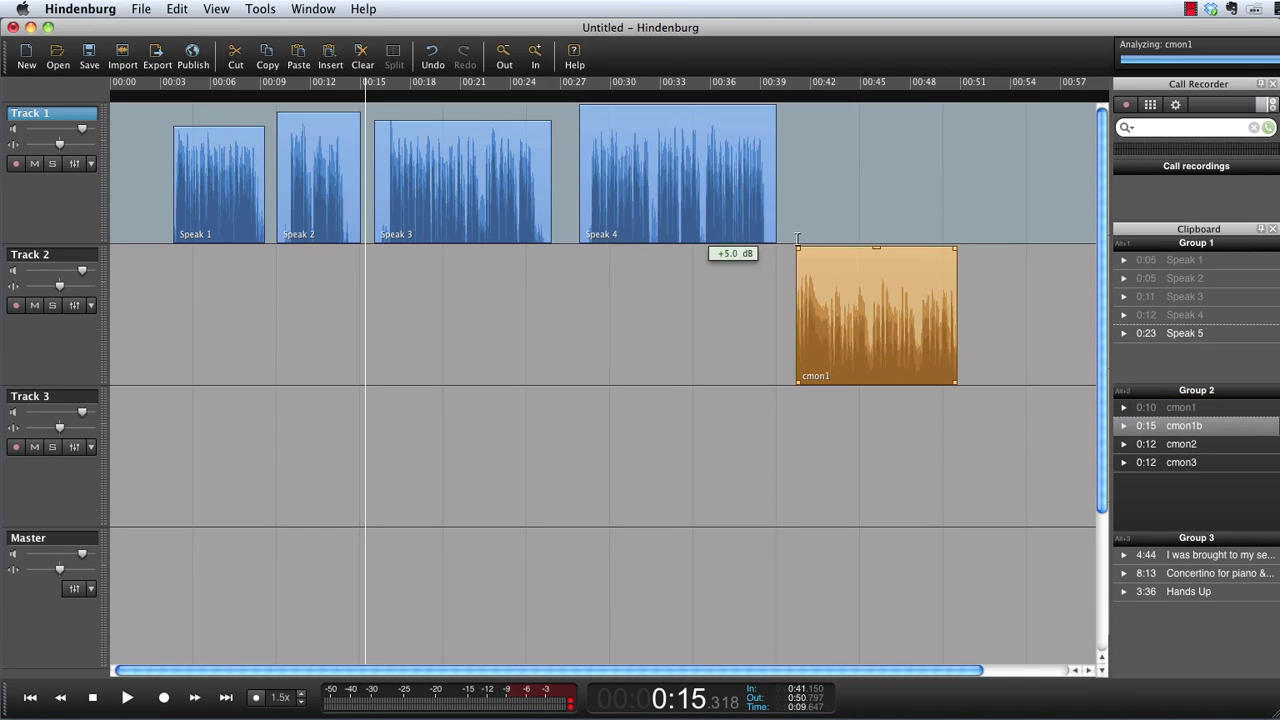
left_click(796, 236)
key("space")
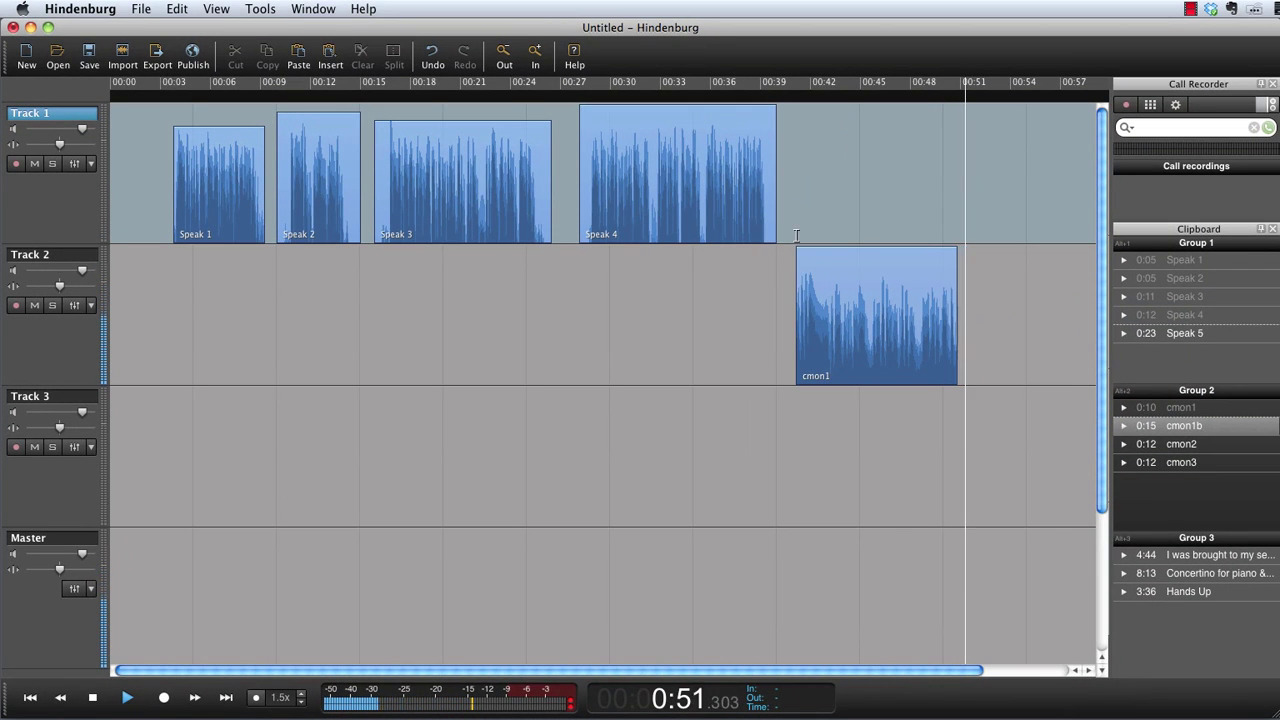
key("space")
left_click(965, 306)
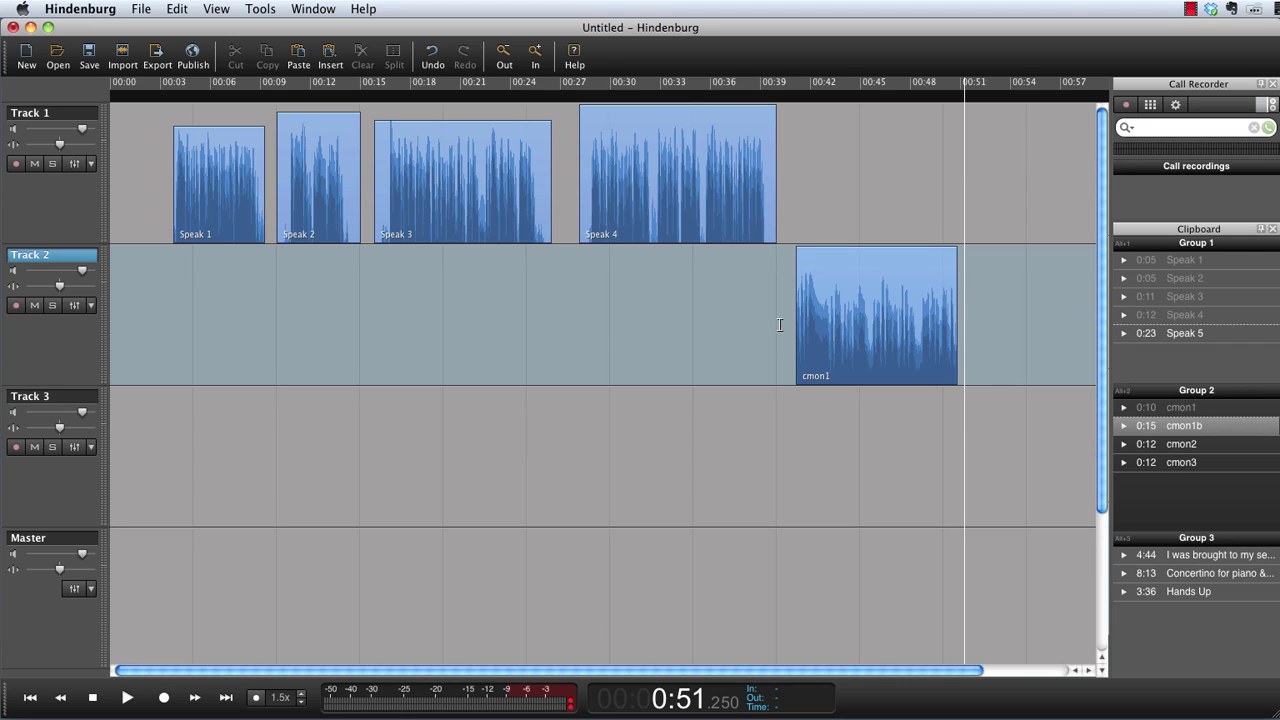
Step: Place the 'I was brought to my senses' music on Track 3 at 0:52, lowered to -9 dB
scroll(787, 317, "right", 5)
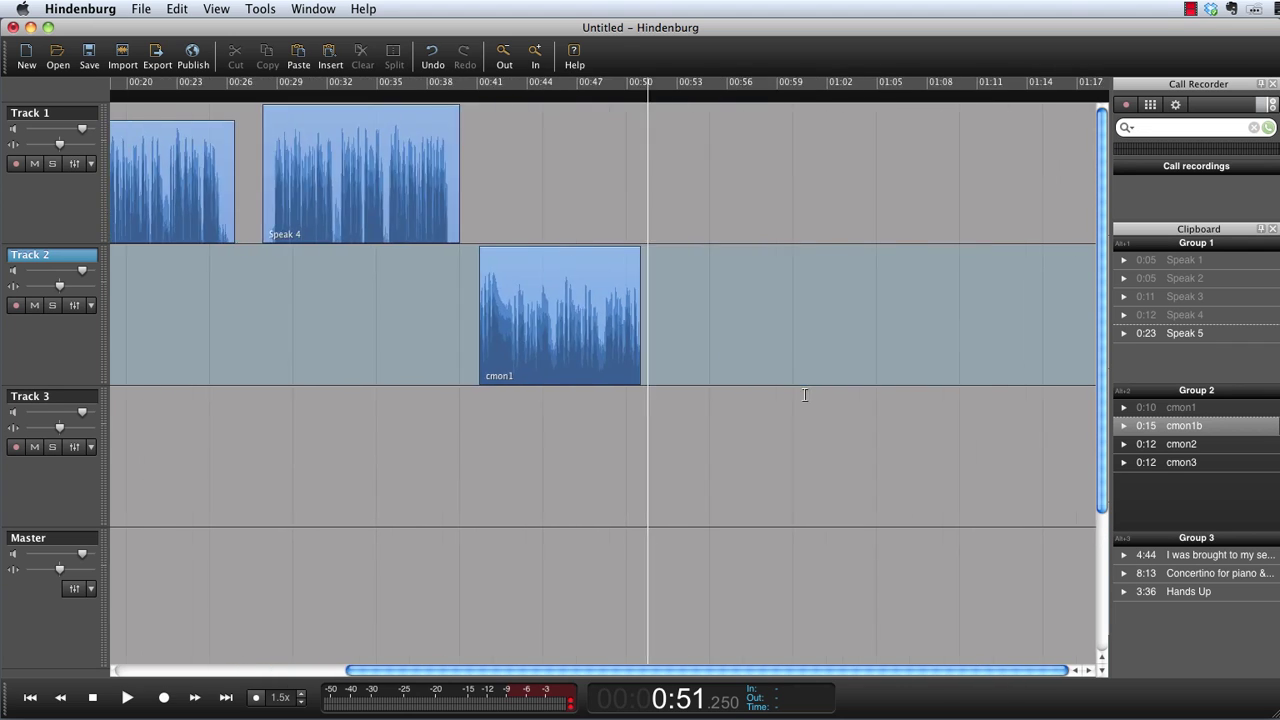
left_click(1184, 561)
left_click_drag(1037, 539, 671, 437)
left_click_drag(745, 397, 745, 438)
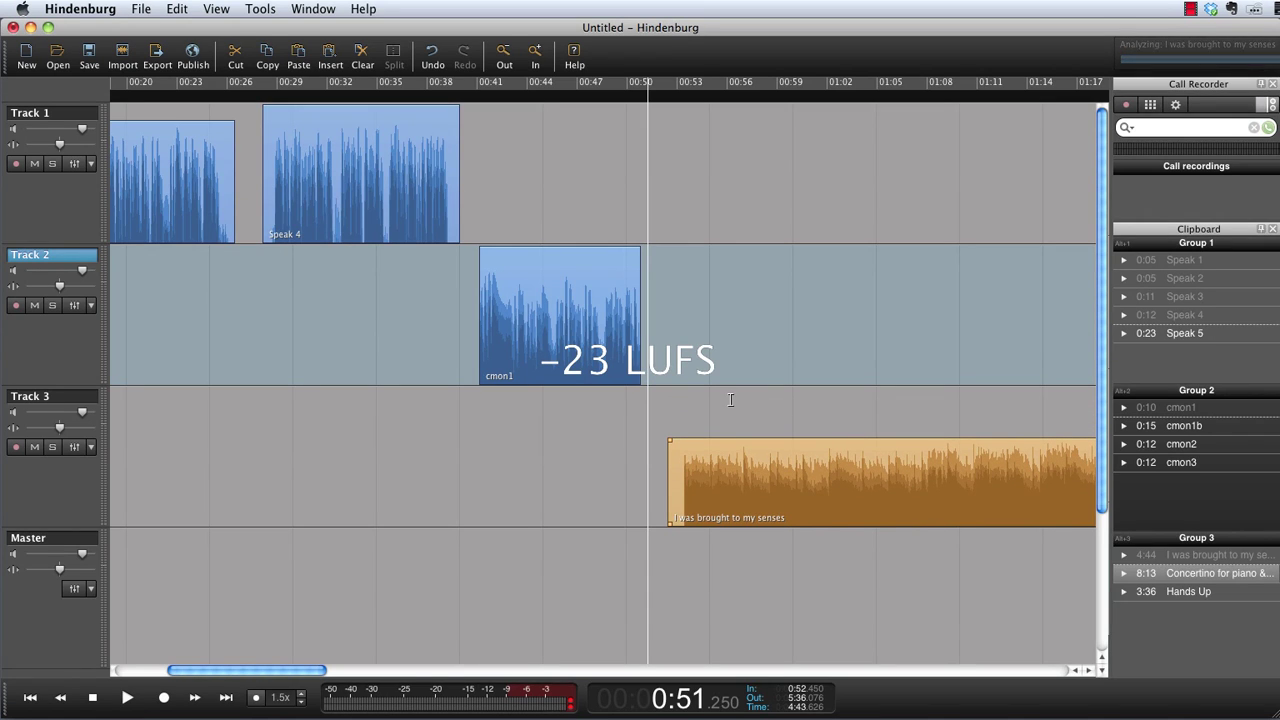
Step: Play the music from about 0:57 and zoom the timeline in around it
scroll(730, 400, "right", 8)
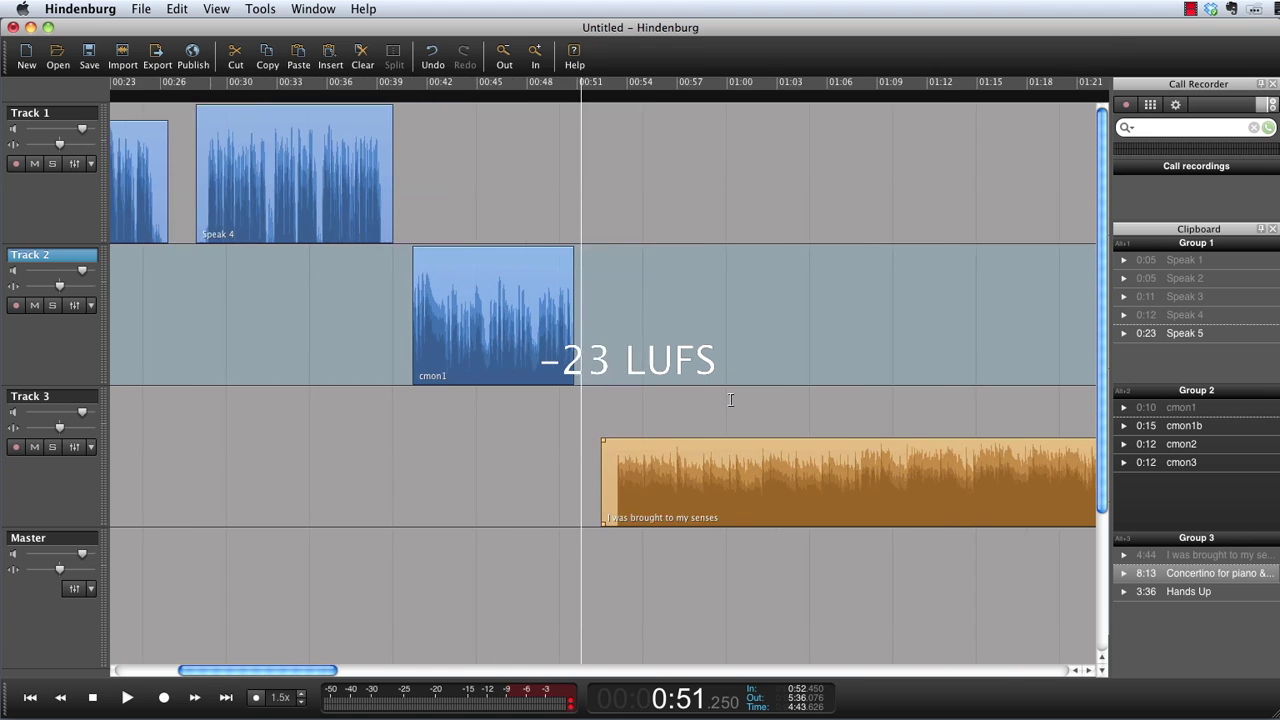
left_click(448, 410)
key("space")
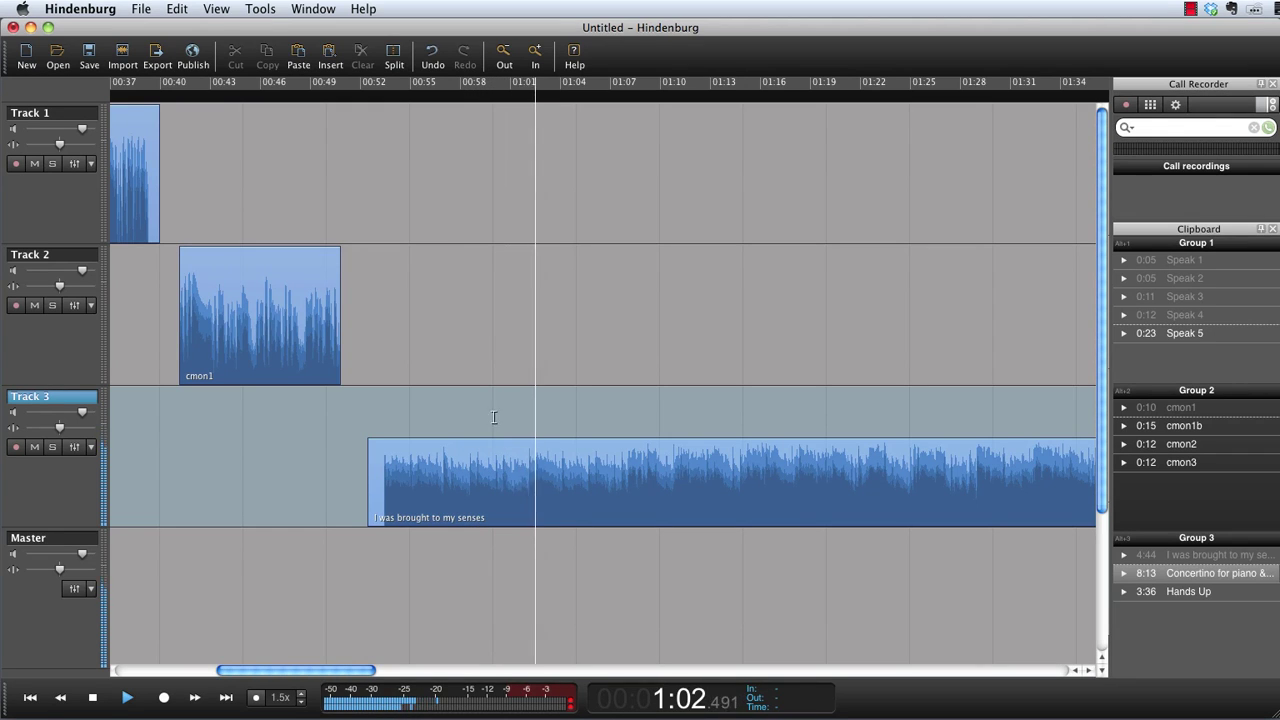
scroll(495, 417, "down", 5)
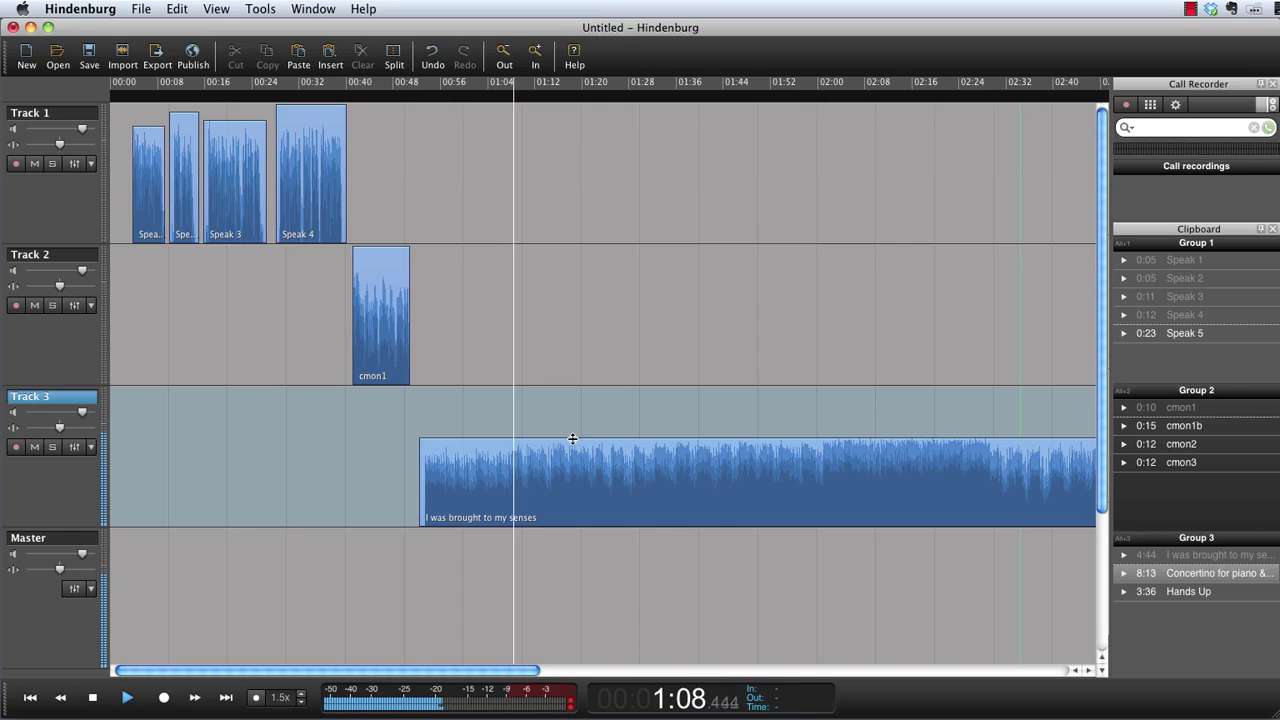
key("super+Up")
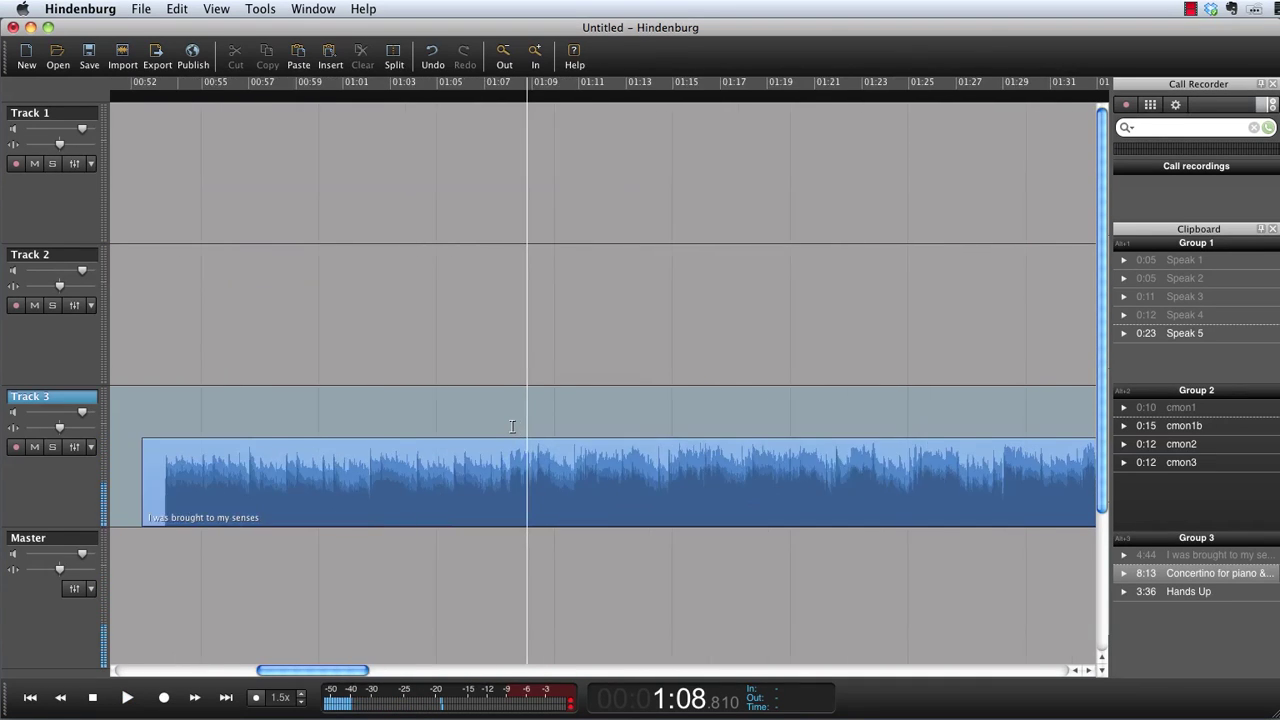
Step: Duck the Track 3 music to -17.6 dB before 1:08 so it rises afterwards, and play it back
left_click(507, 511)
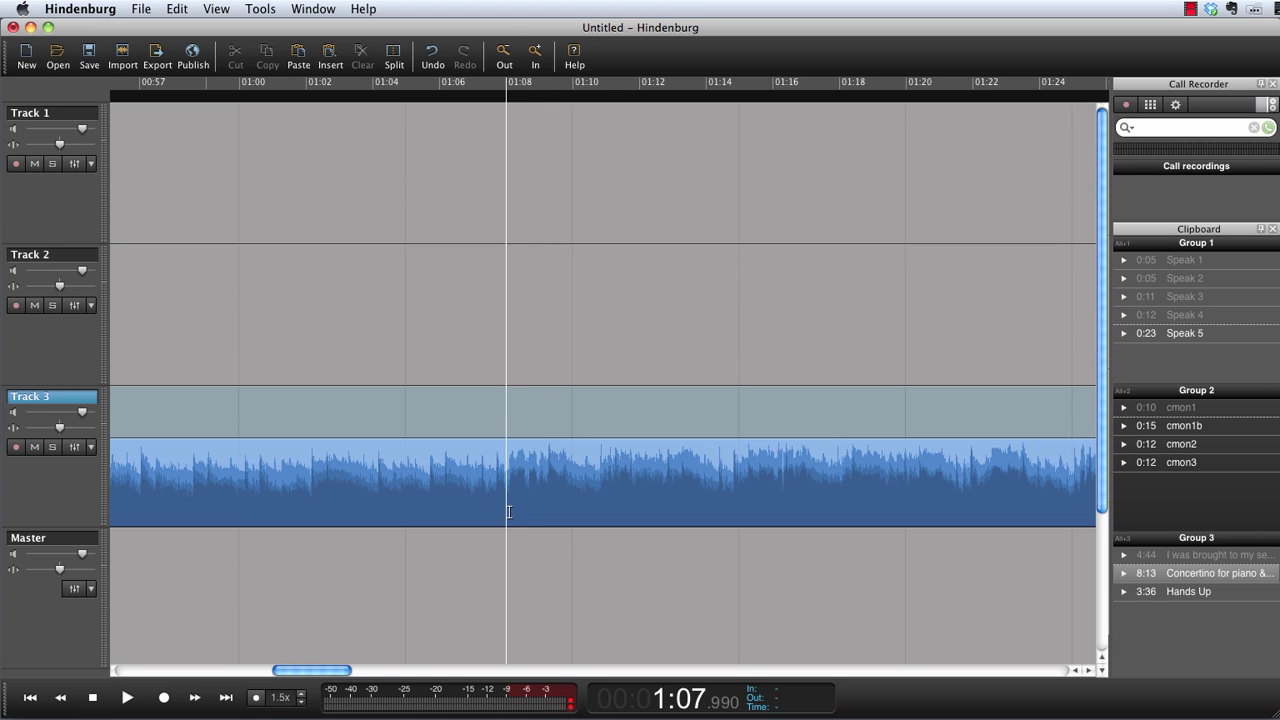
left_click_drag(509, 511, 489, 465)
left_click_drag(409, 438, 414, 464)
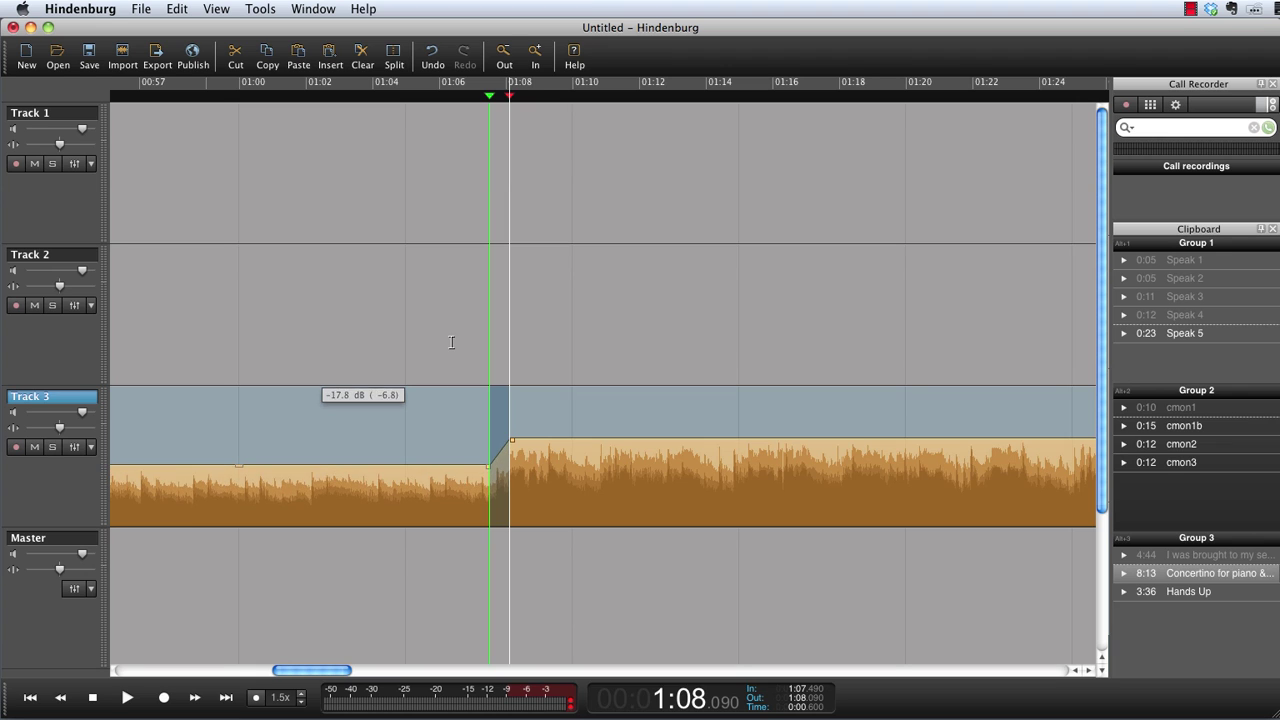
left_click(451, 343)
key("space")
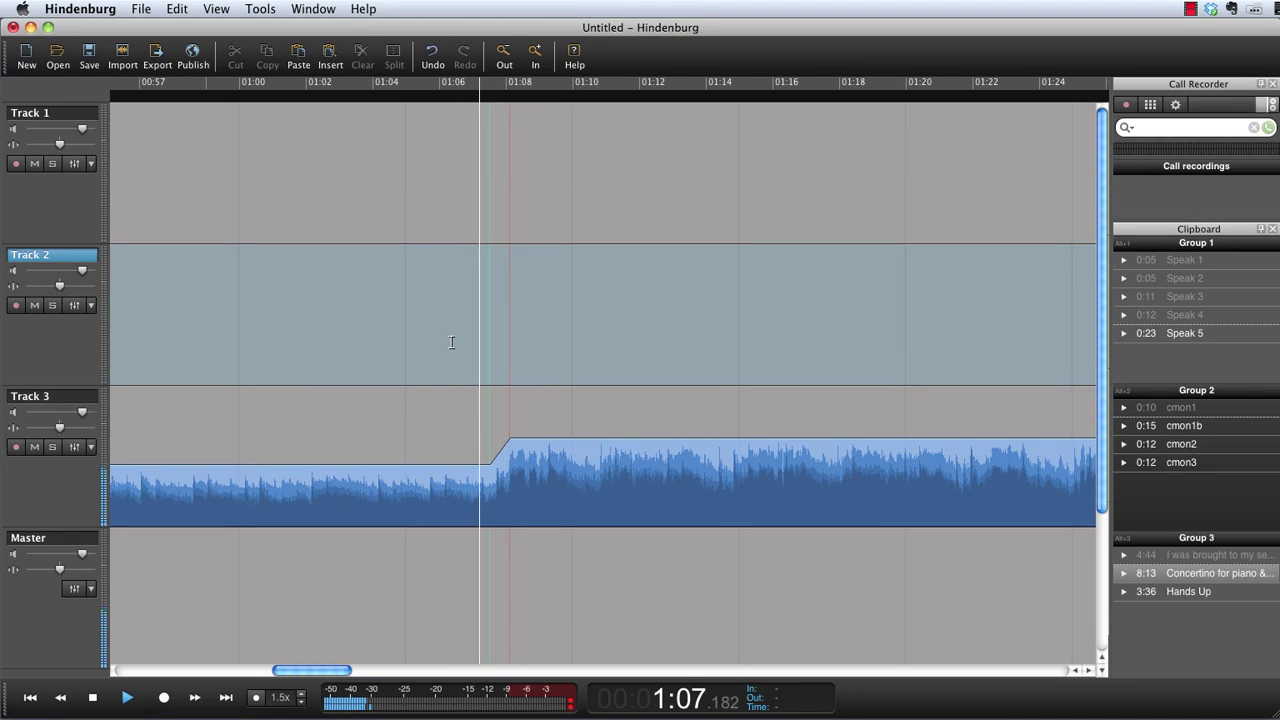
key("space")
scroll(451, 343, "down", 5)
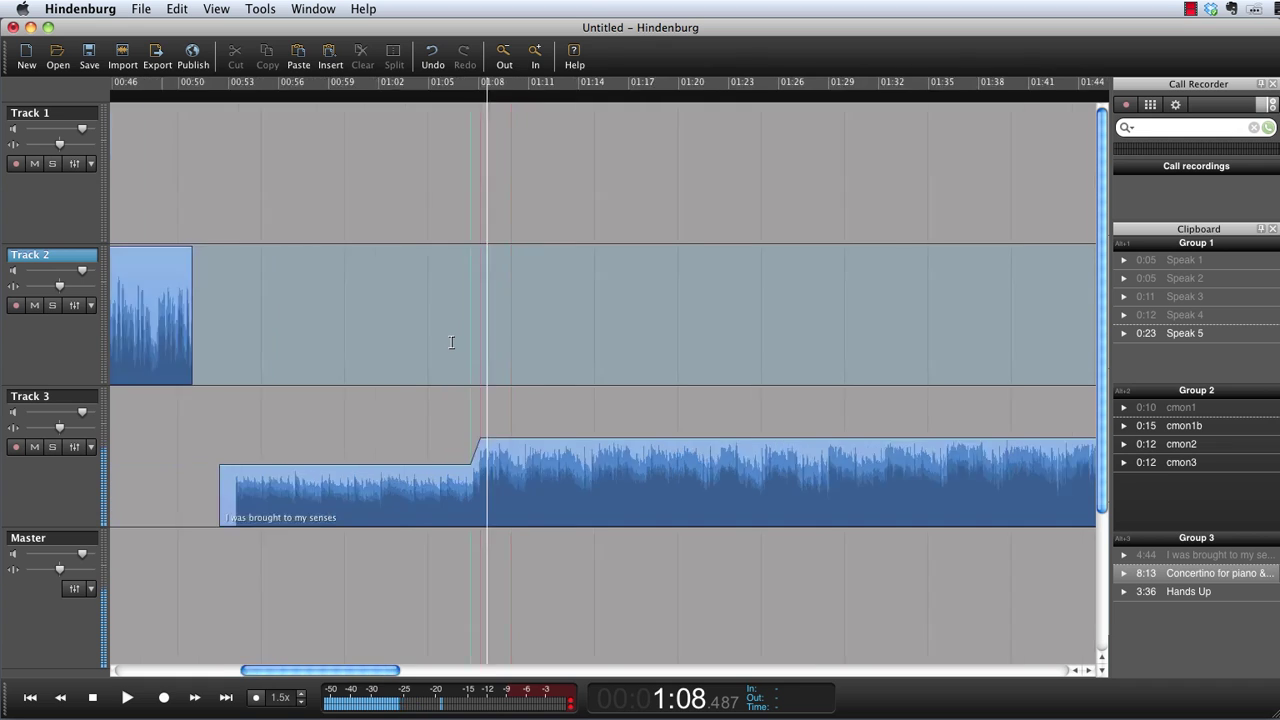
Step: Shift cmon1 on Track 2 to end where the music rises, play from about 1:02, and zoom out
left_click(261, 321)
left_click_drag(278, 323, 442, 326)
left_click(443, 397)
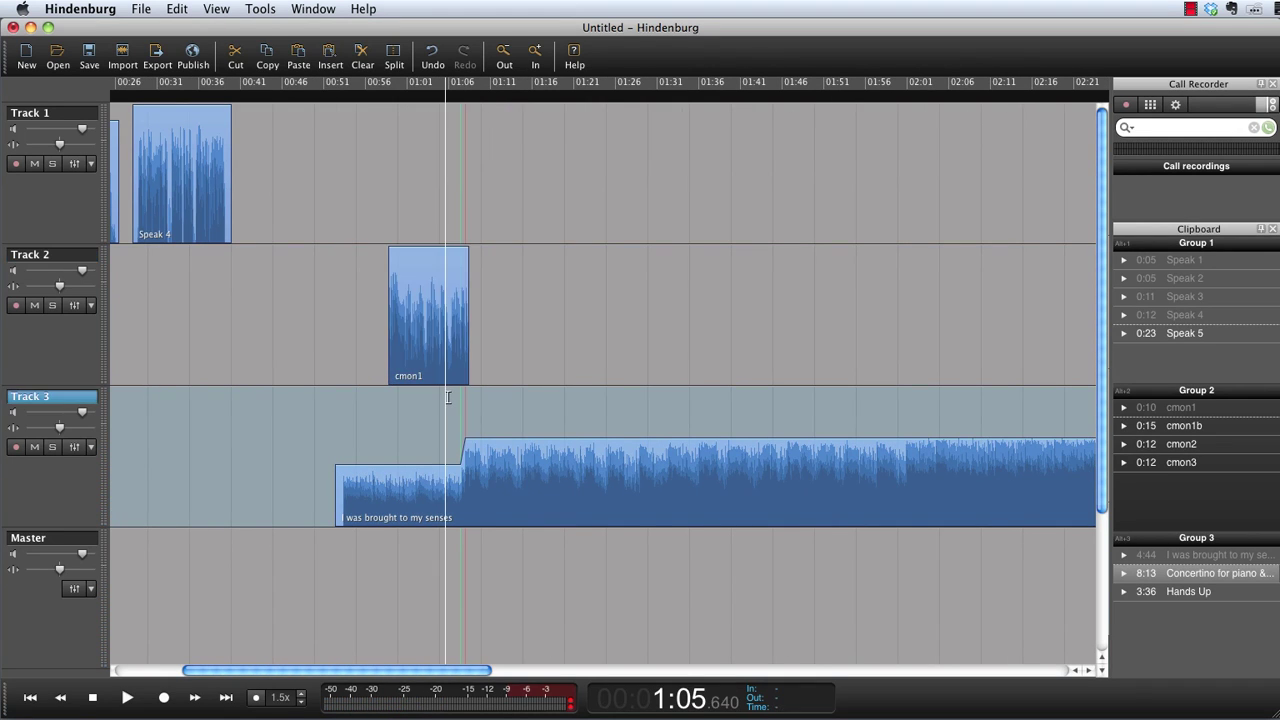
scroll(443, 398, "up", 6)
left_click_drag(537, 320, 490, 320)
left_click(225, 375)
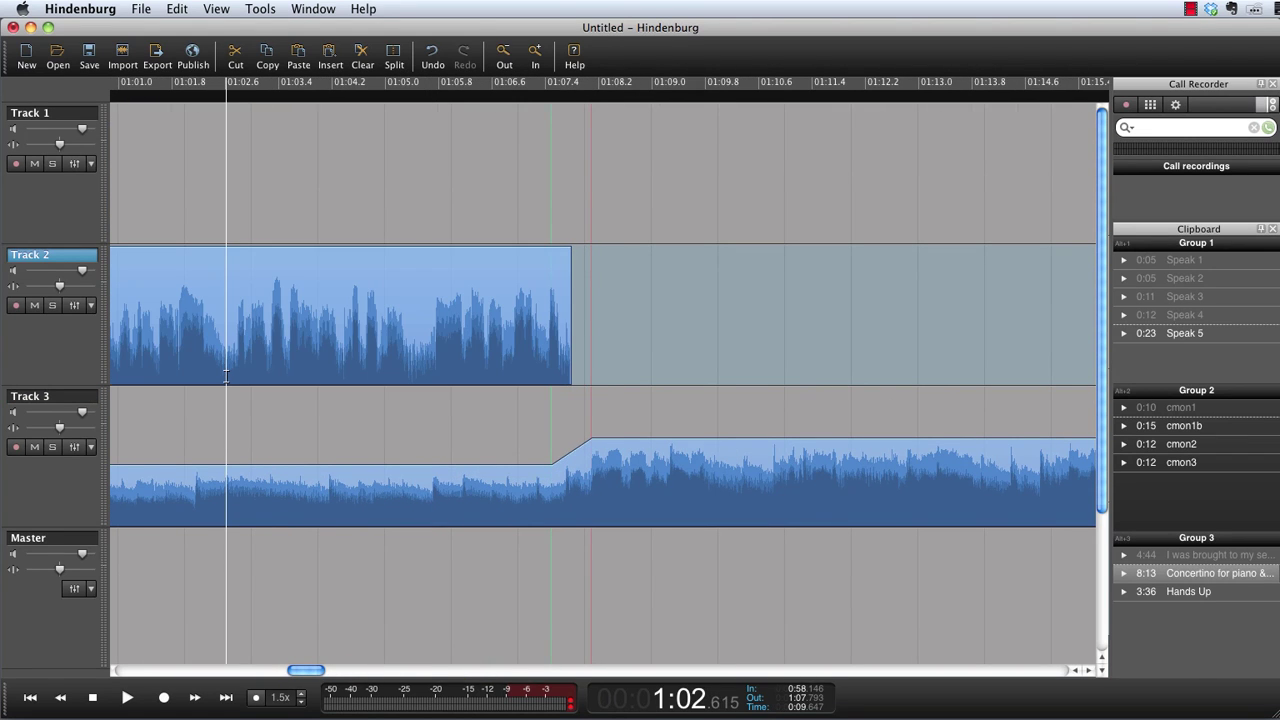
key("space")
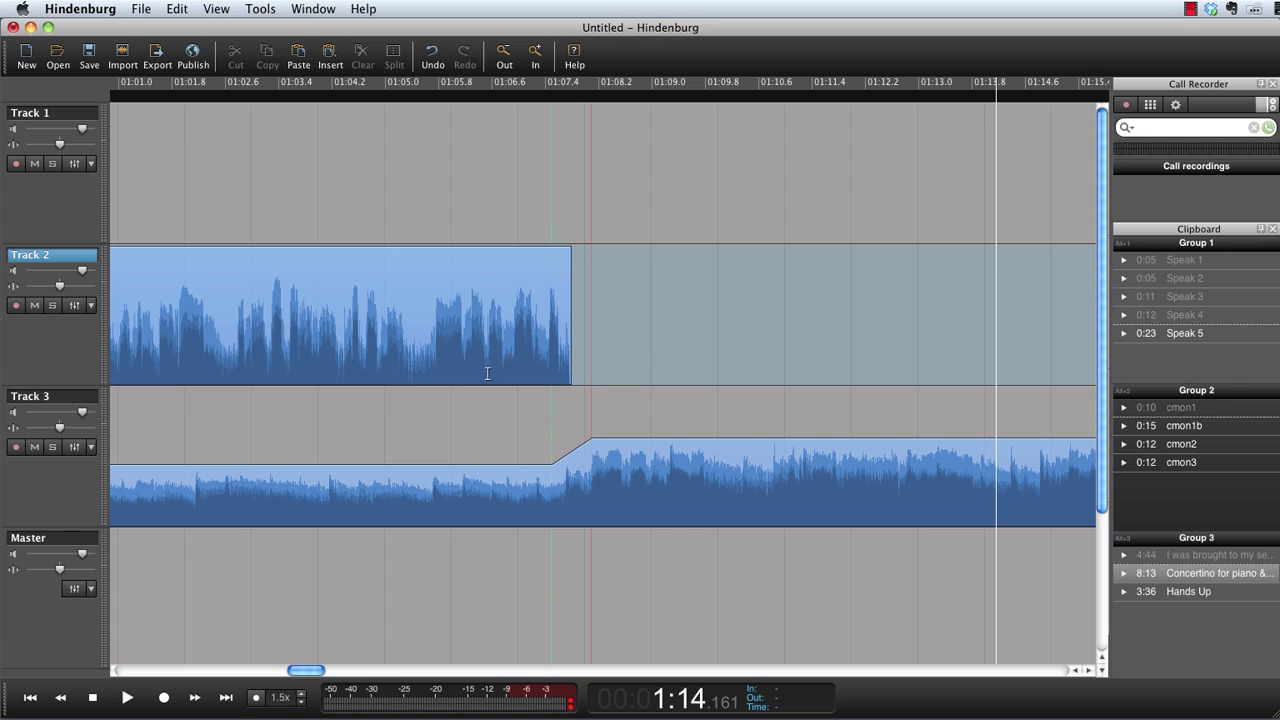
scroll(489, 372, "down", 10)
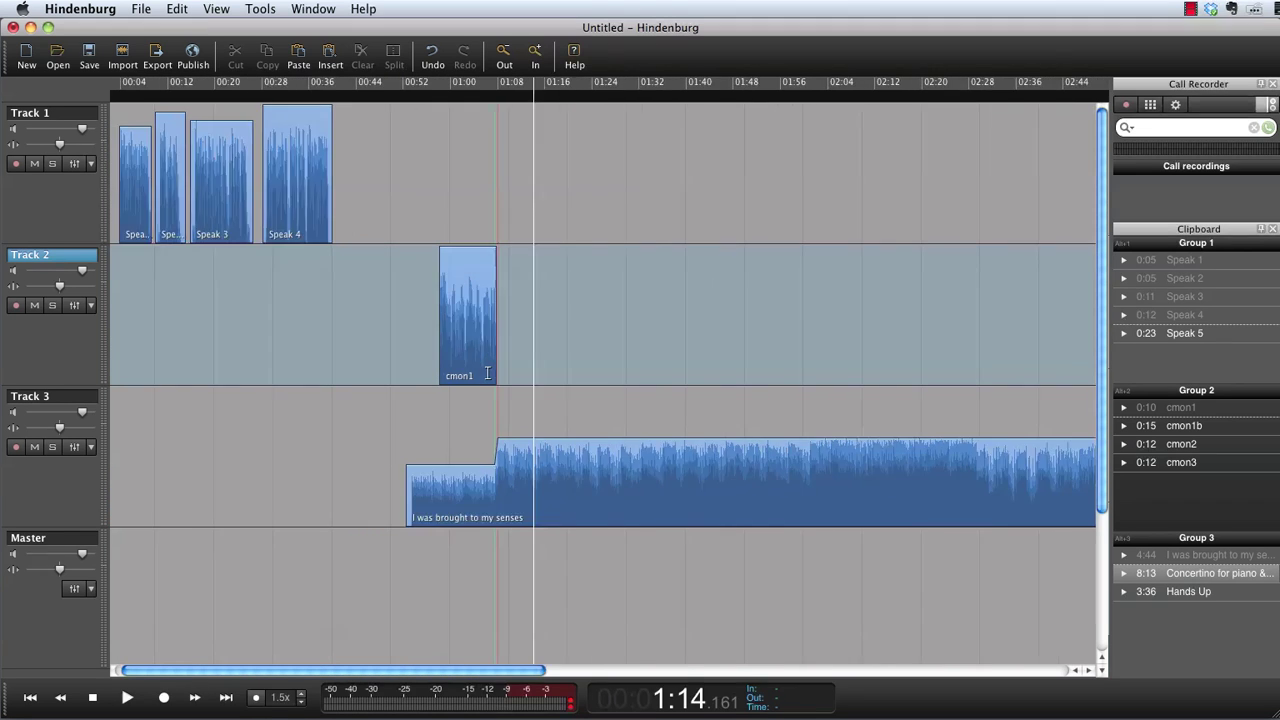
scroll(489, 372, "down", 2)
scroll(488, 373, "down", 2)
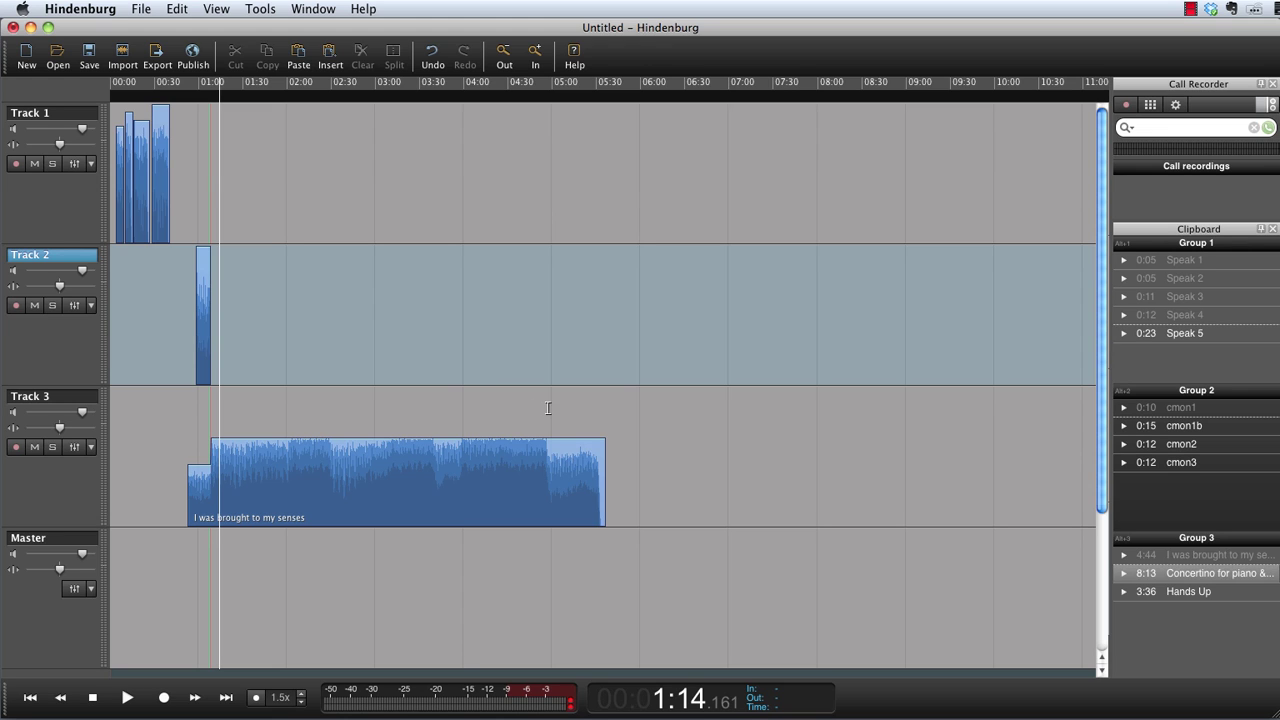
Step: Put Concertino on Track 2 from about 4:52, lower its gain slightly, and fade out the Track 3 music
left_click(1208, 575)
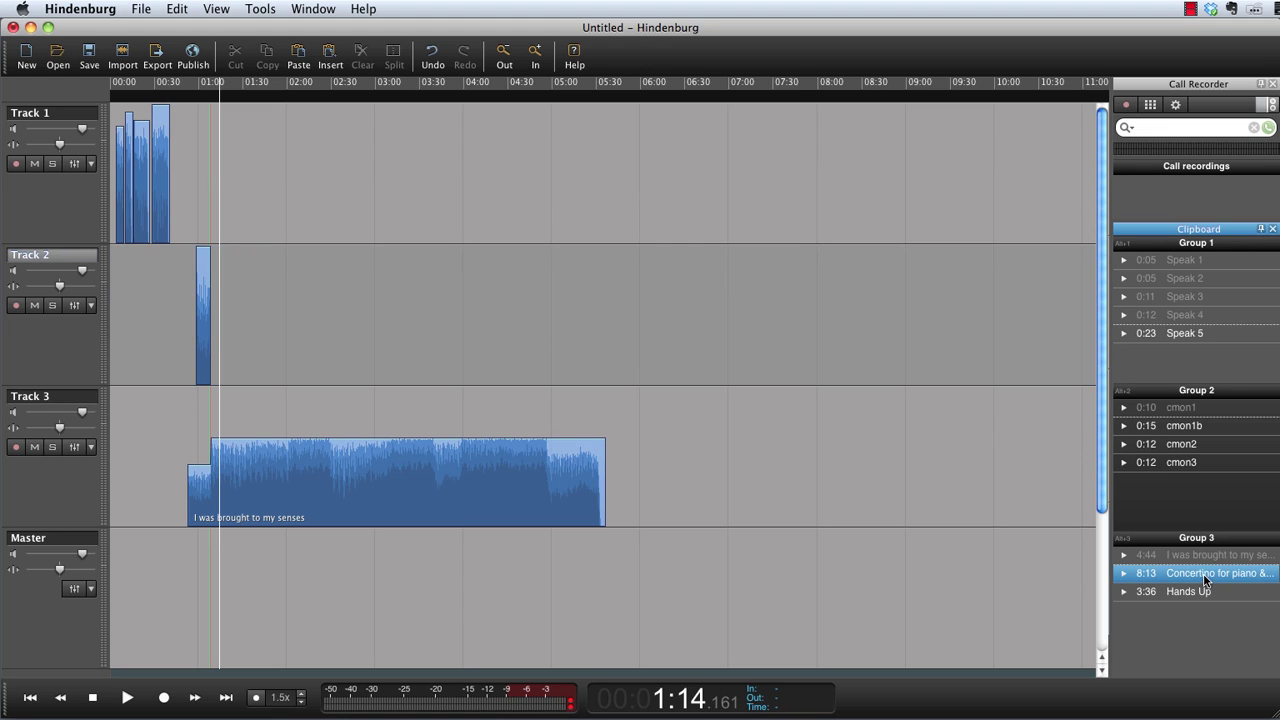
left_click_drag(751, 397, 590, 317)
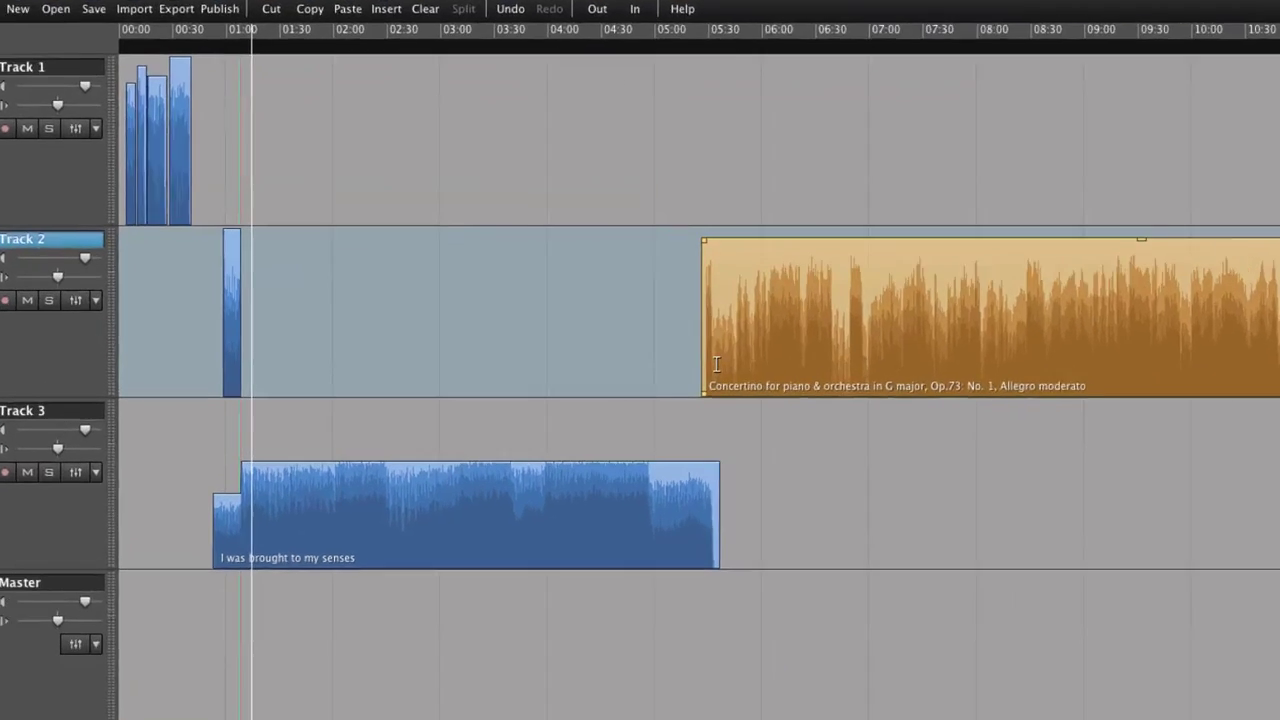
mouse_move(929, 220)
left_mouse_down()
mouse_move(929, 258)
mouse_move(929, 222)
left_mouse_up()
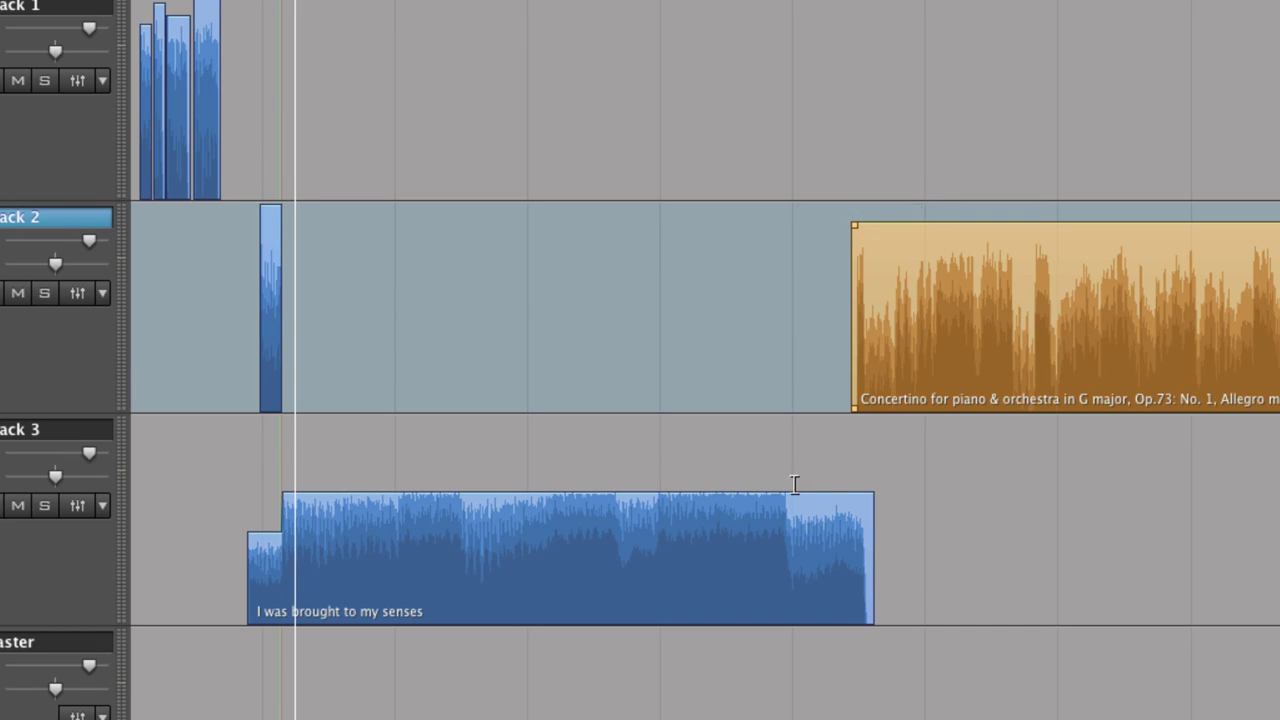
left_click_drag(791, 492, 791, 492)
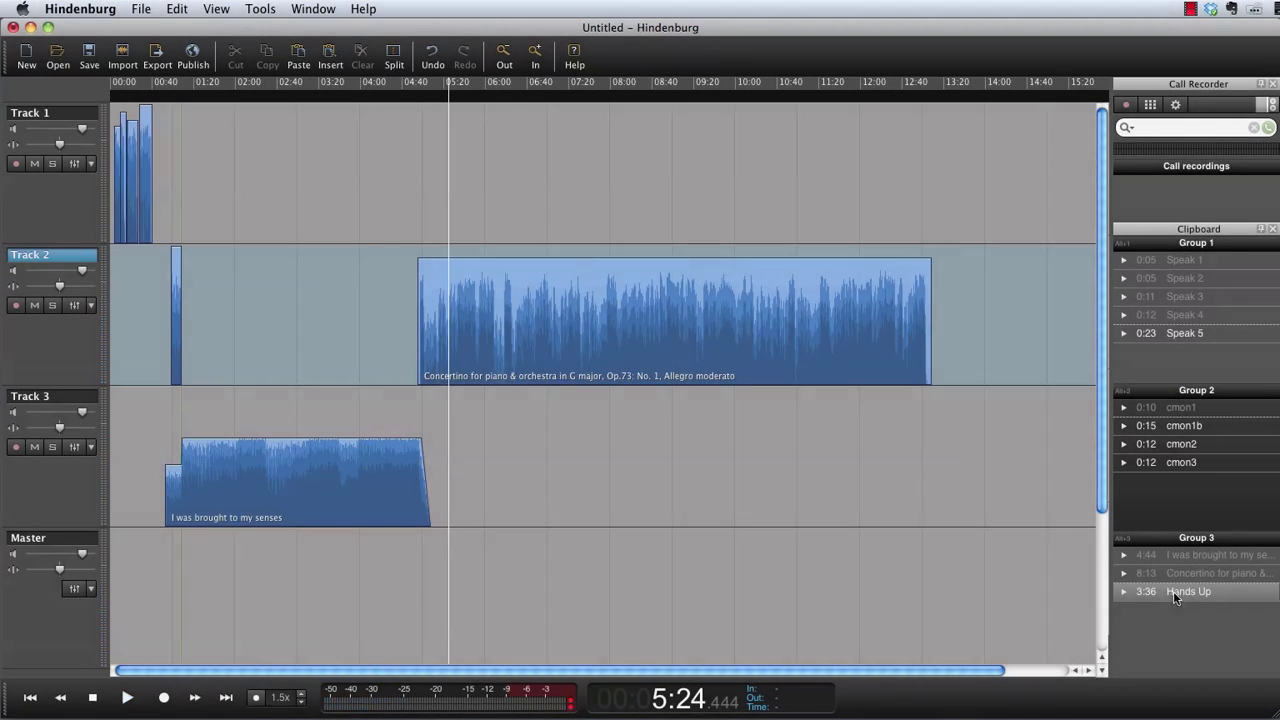
Step: Place Hands Up on Track 3 as Concertino ends, check clip levels, and play the transition
left_click(1202, 593)
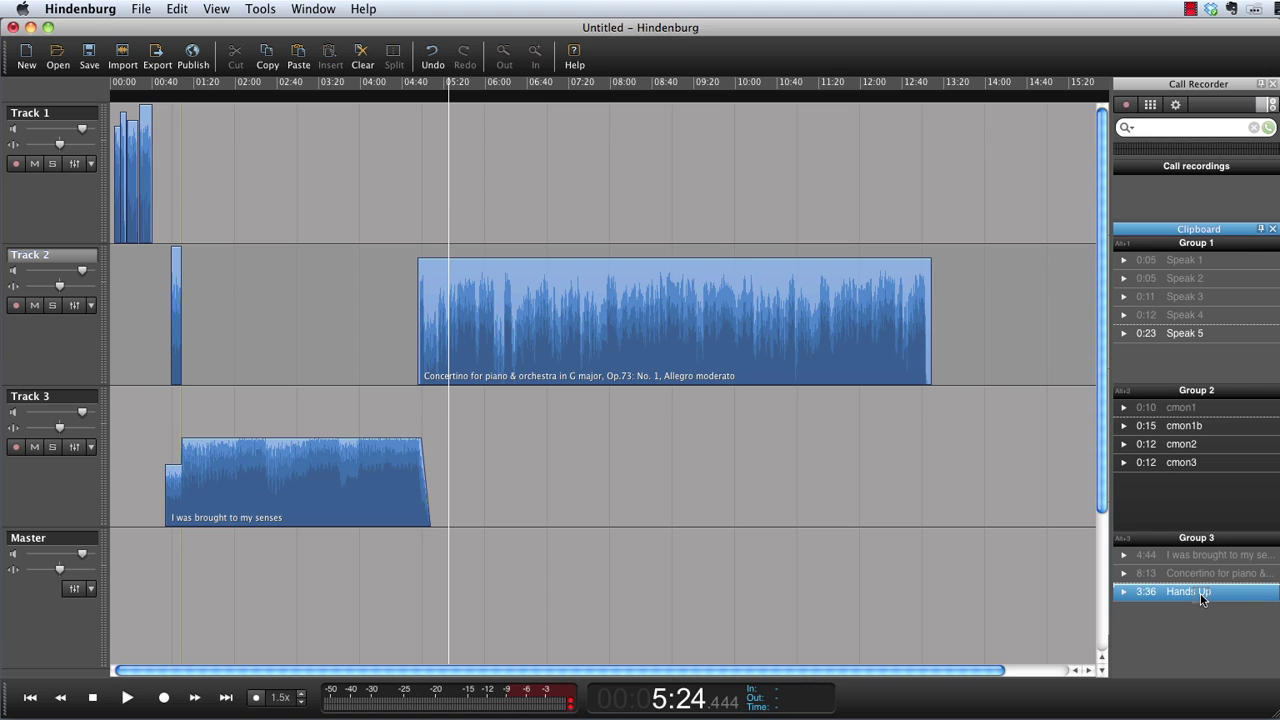
left_click_drag(1200, 593, 920, 446)
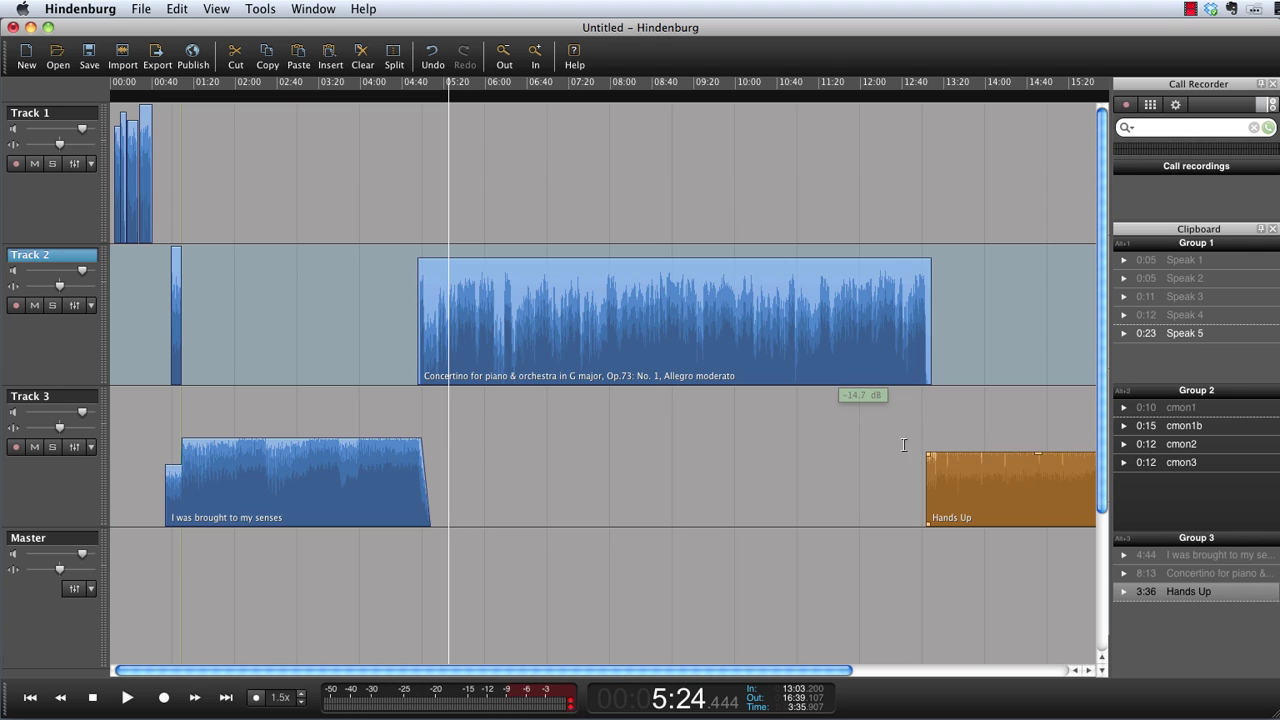
left_click(991, 454)
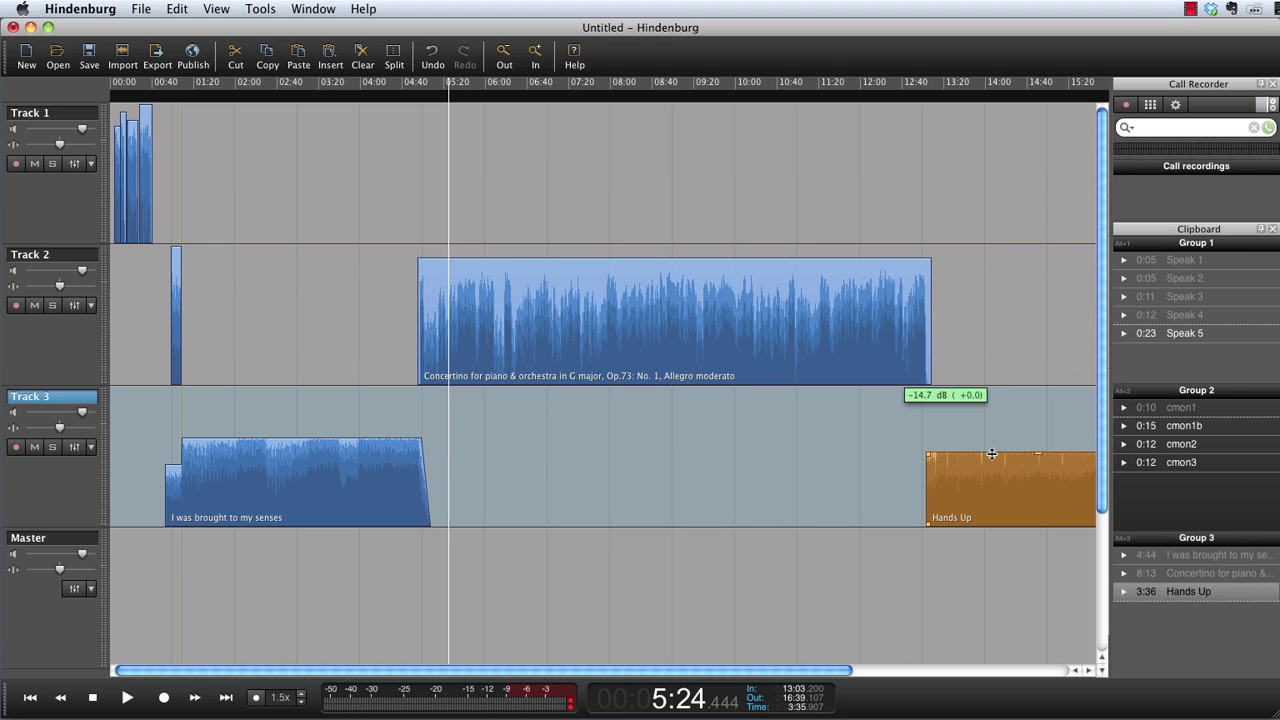
left_click(394, 441)
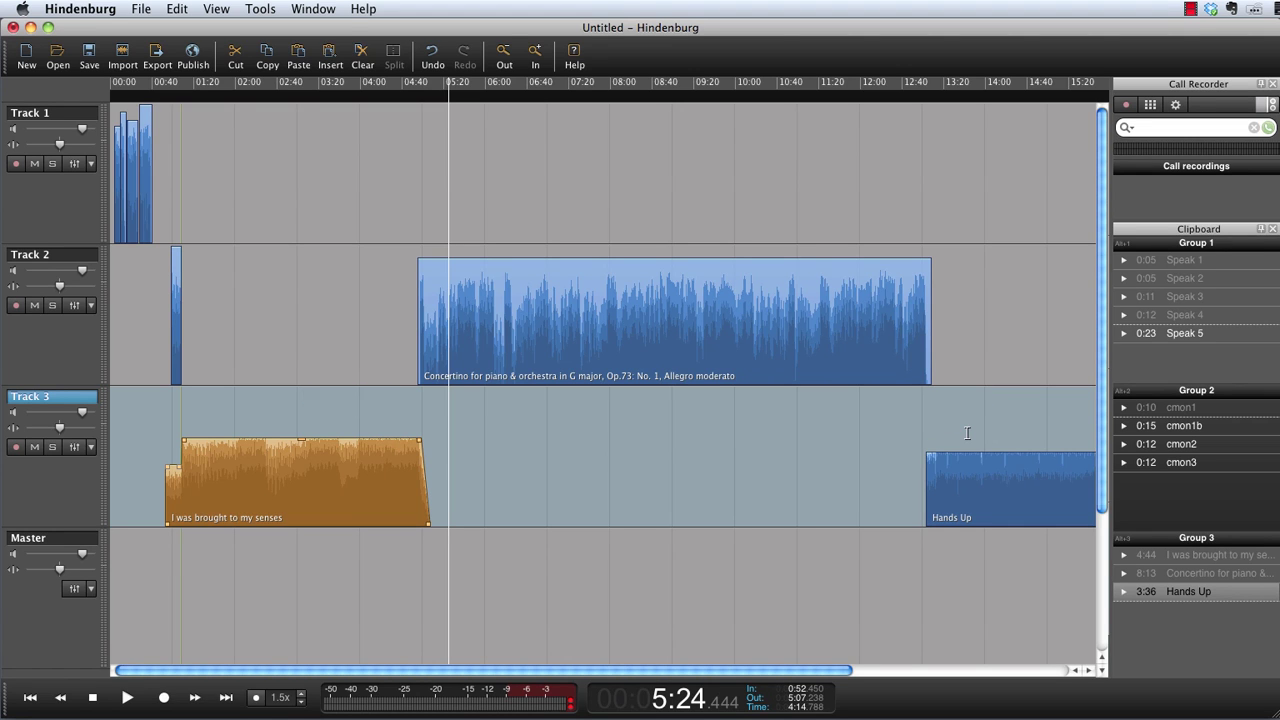
left_click(919, 408)
key("space")
key("Up")
key("Up")
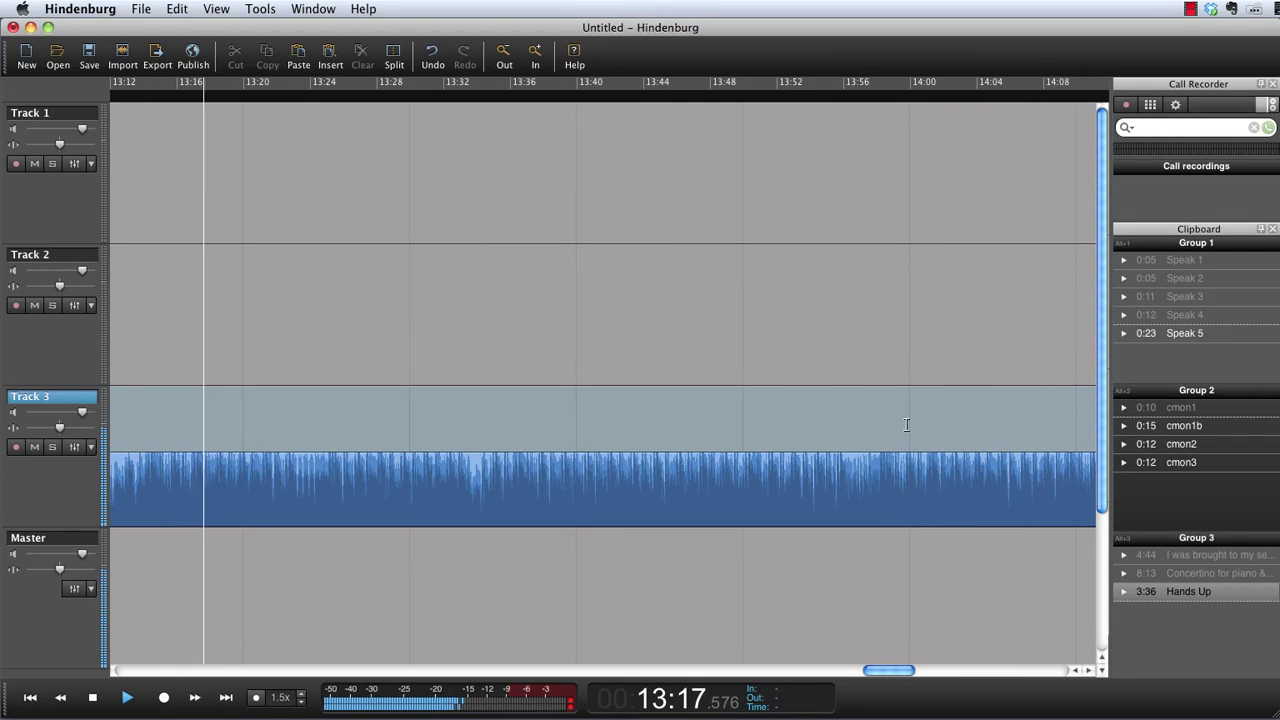
Step: Stop playback, return to the session start, set the play position to 0:49, and zoom out
key("space")
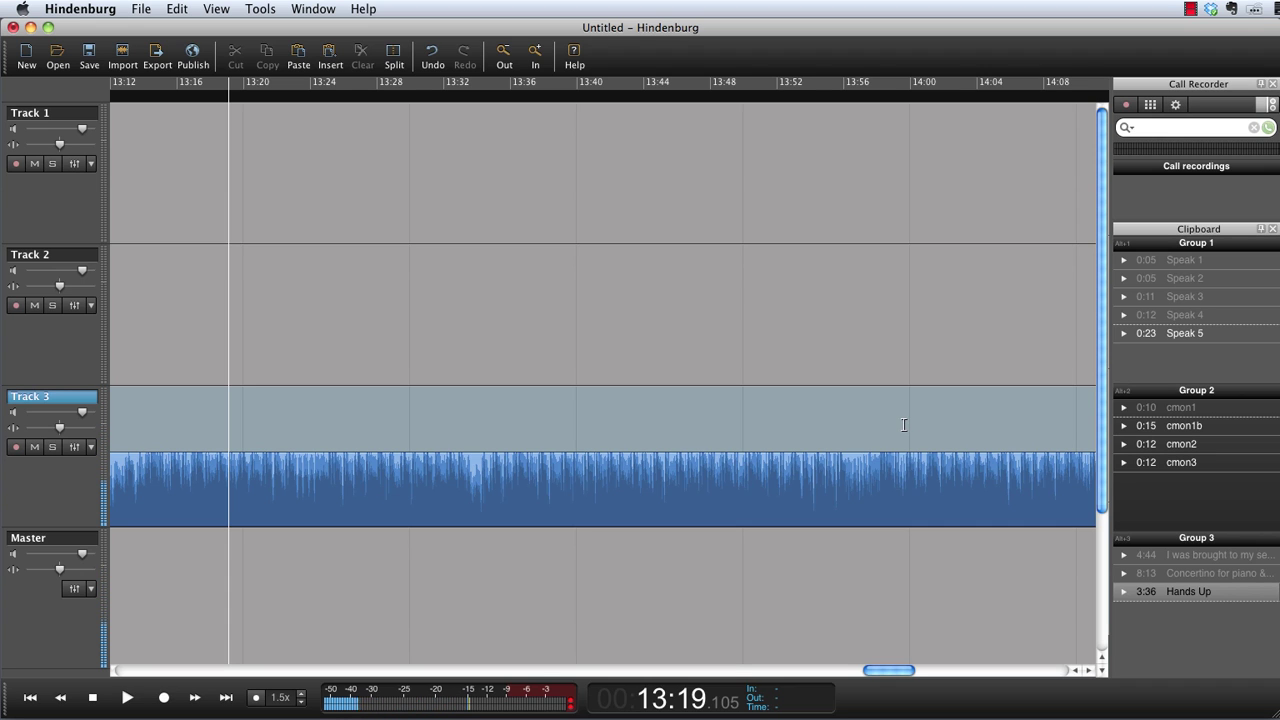
scroll(340, 358, "down", 10)
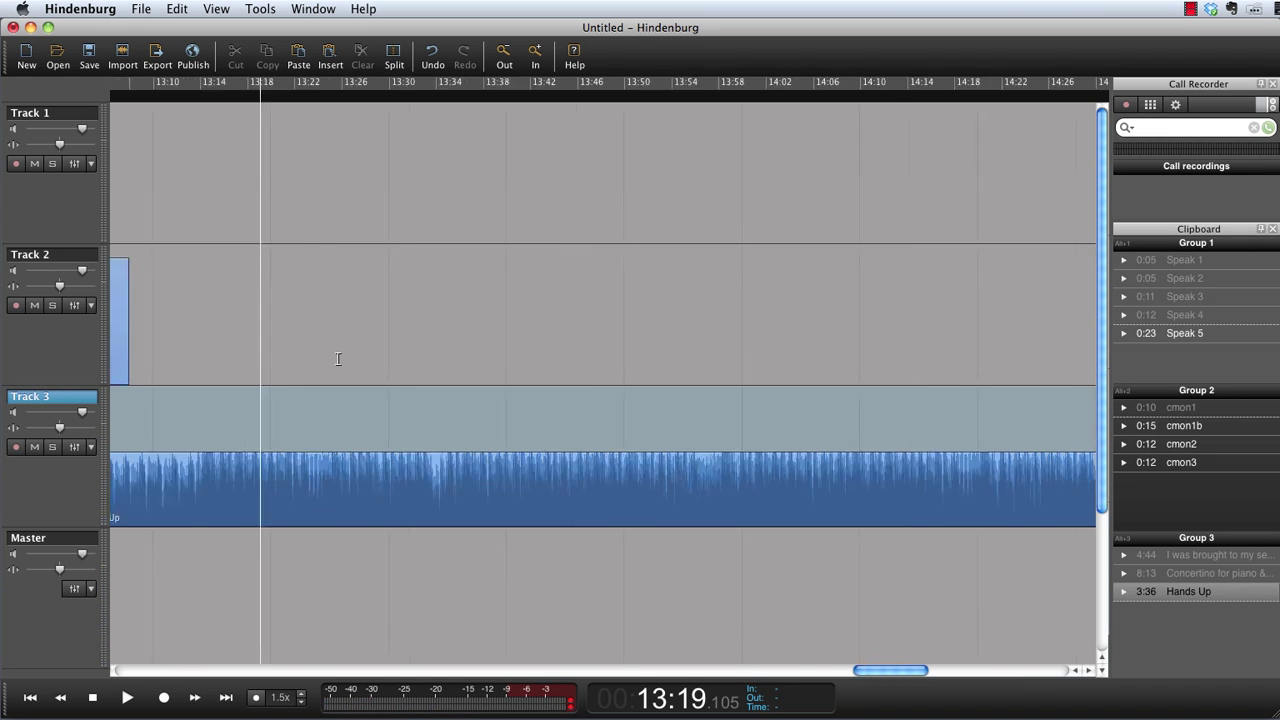
scroll(338, 358, "left", 6)
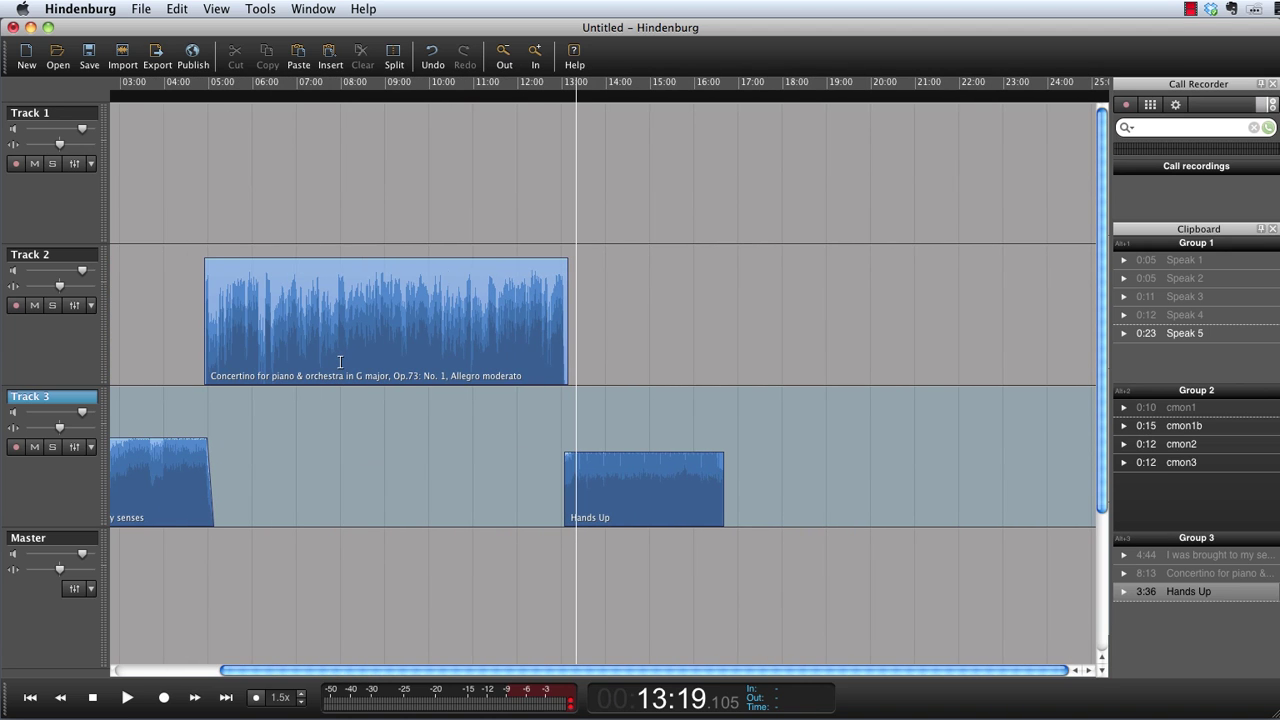
scroll(340, 361, "down", 3)
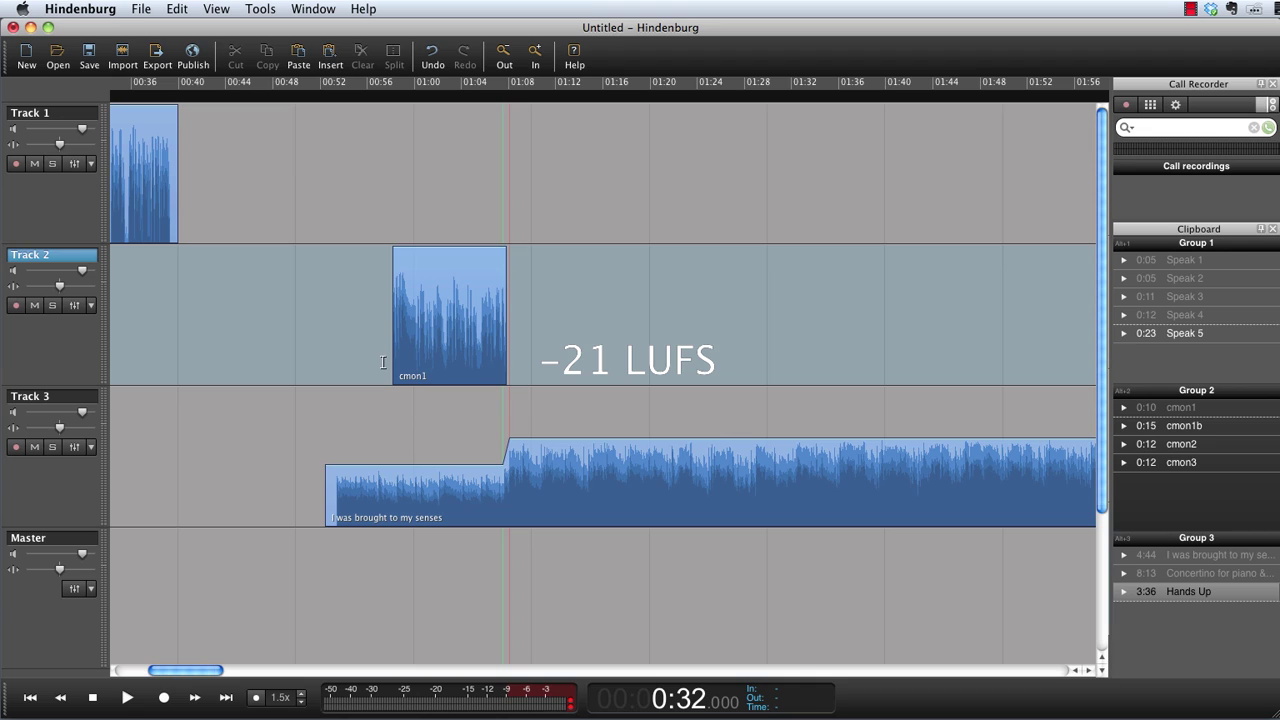
left_click(293, 328)
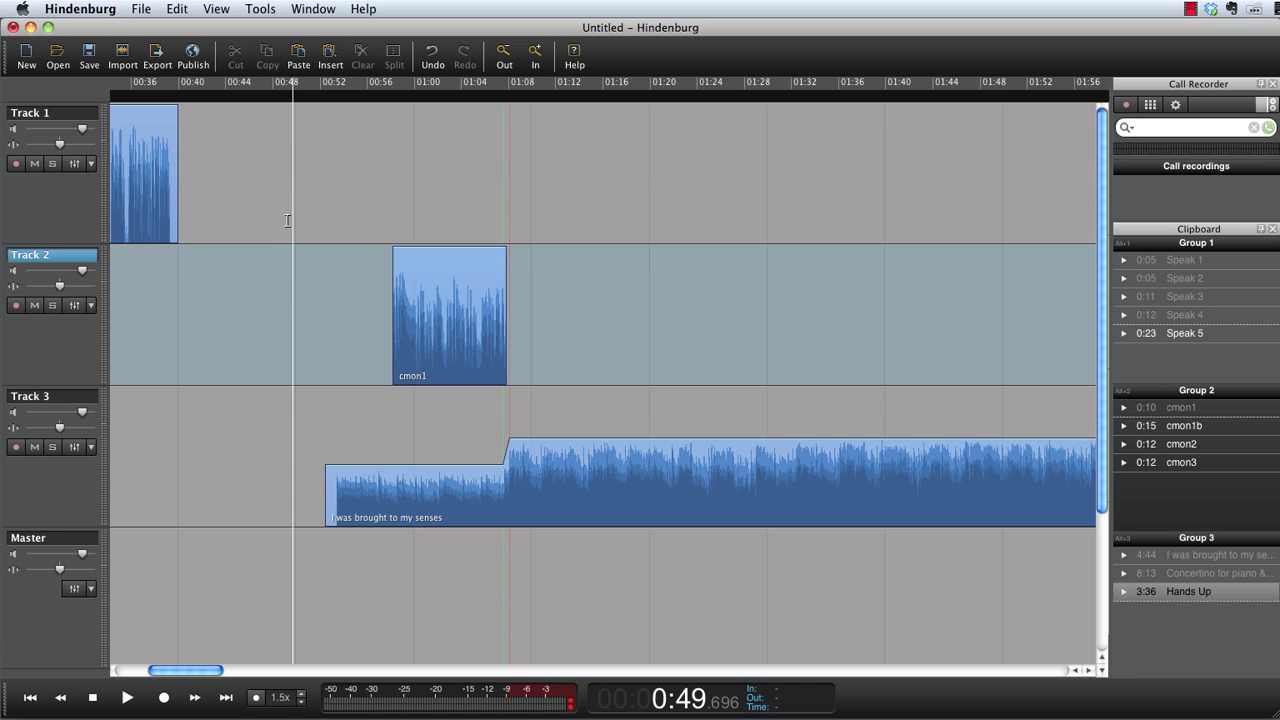
key("super+minus")
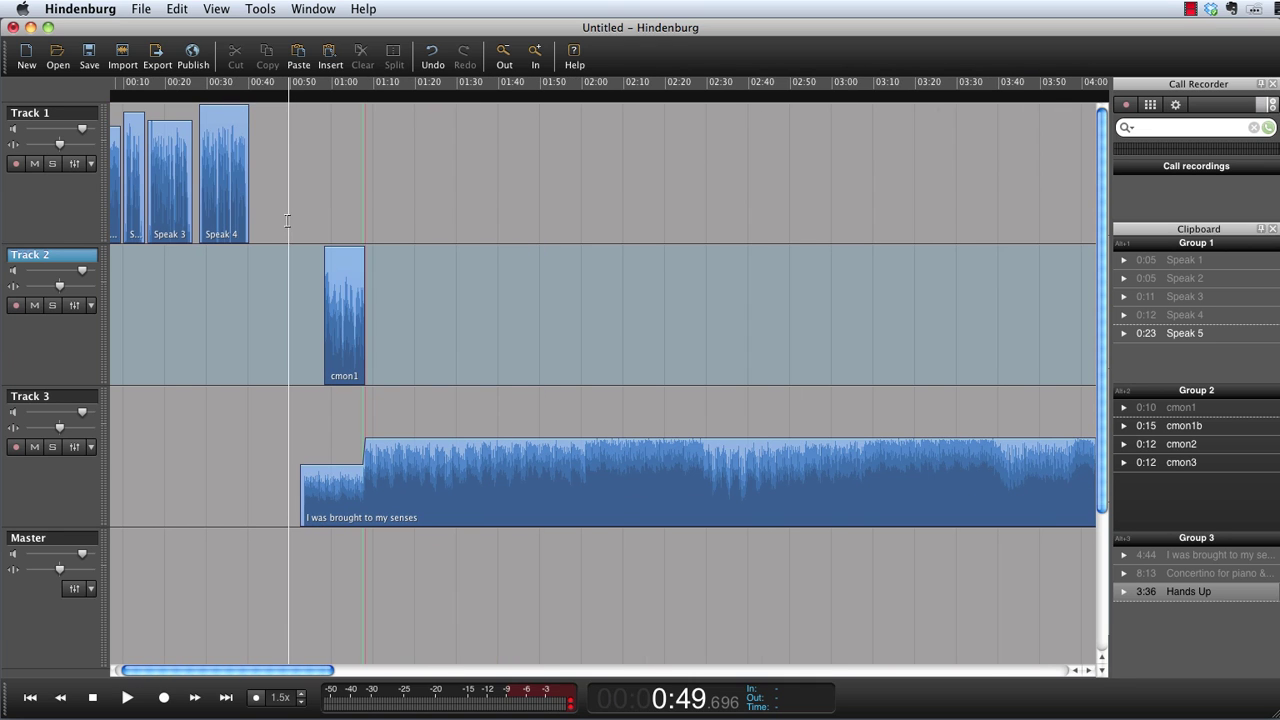
Step: In Preferences' Advanced settings, change the Station Profile from EU Mode to UK Mode
left_click(81, 10)
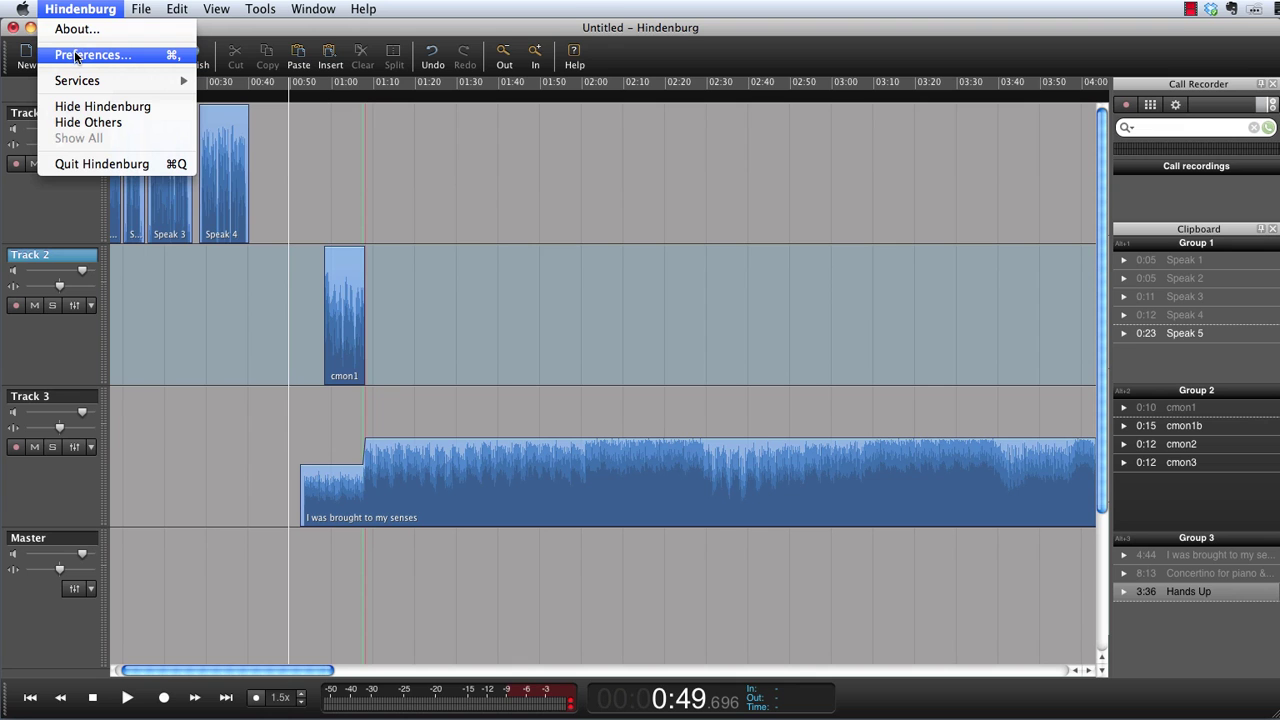
left_click(75, 55)
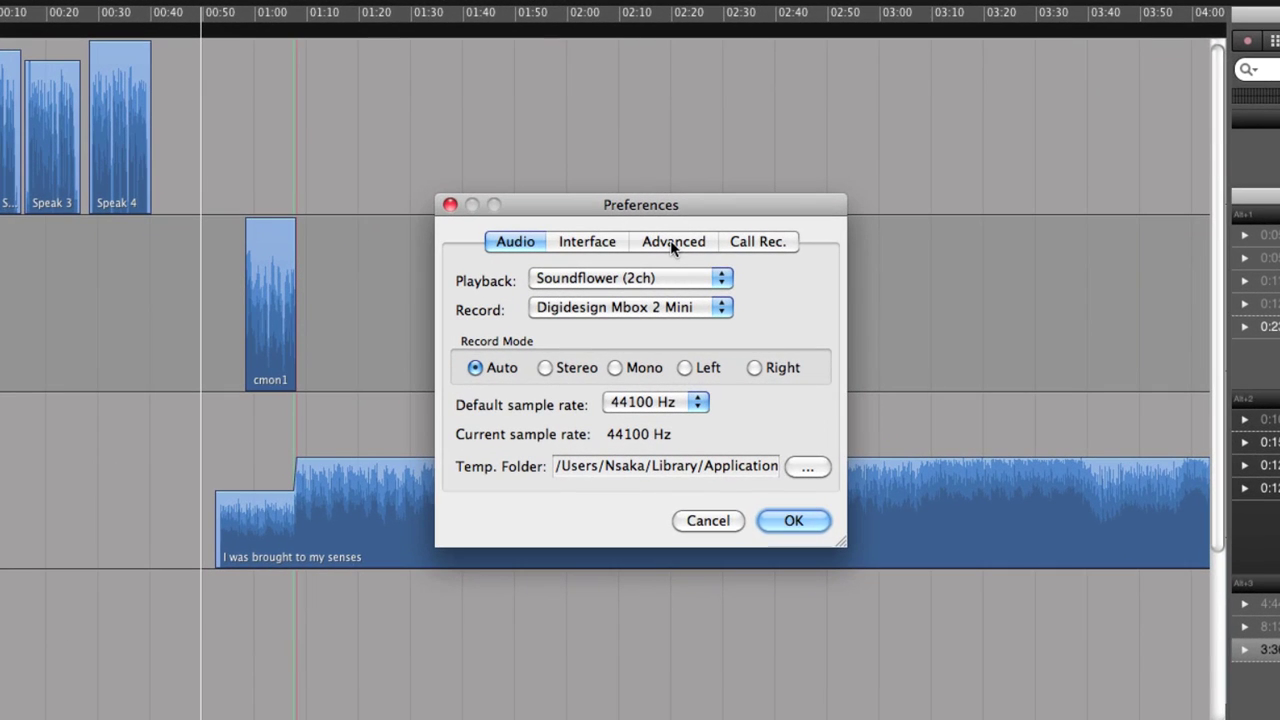
left_click(672, 243)
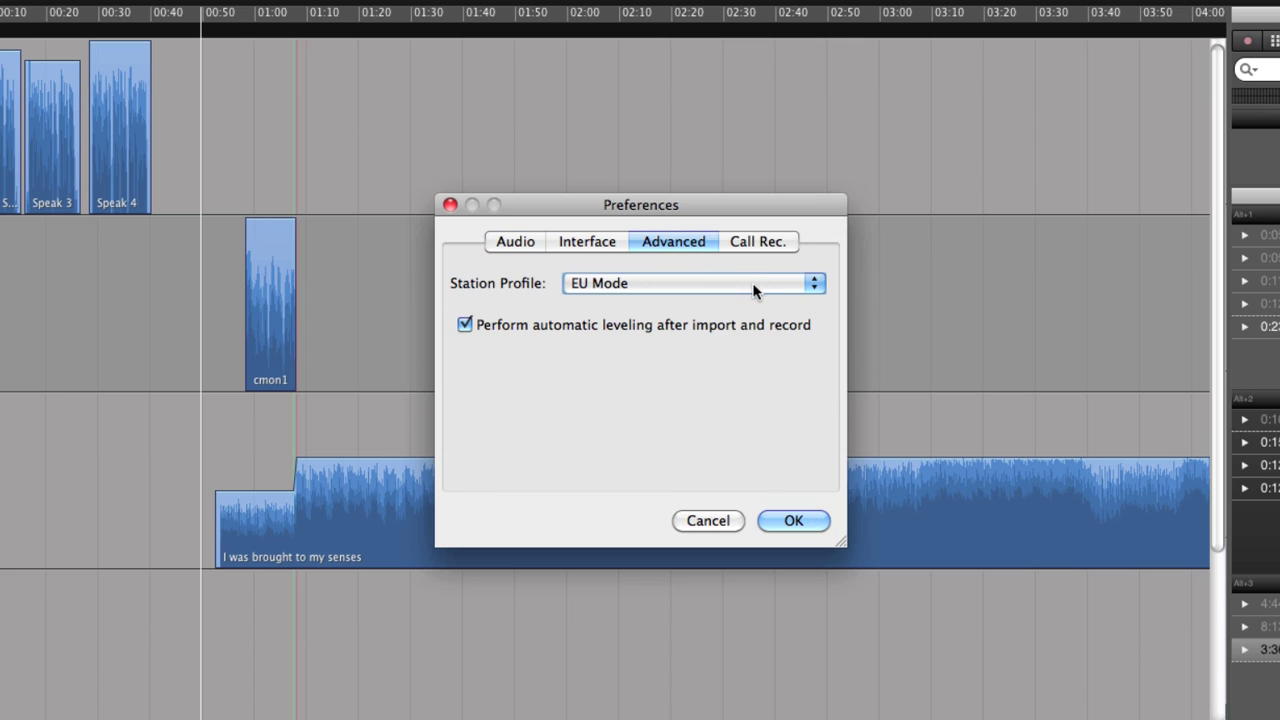
left_click(754, 289)
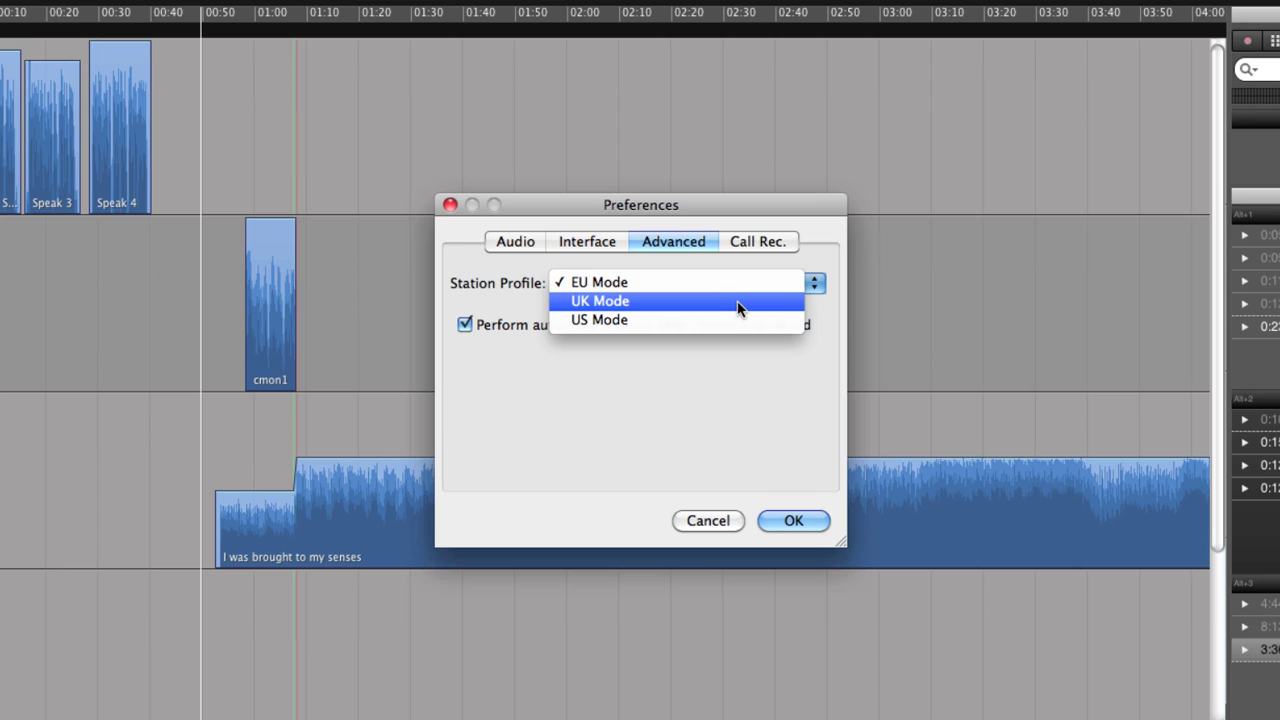
left_click(738, 301)
left_click(794, 521)
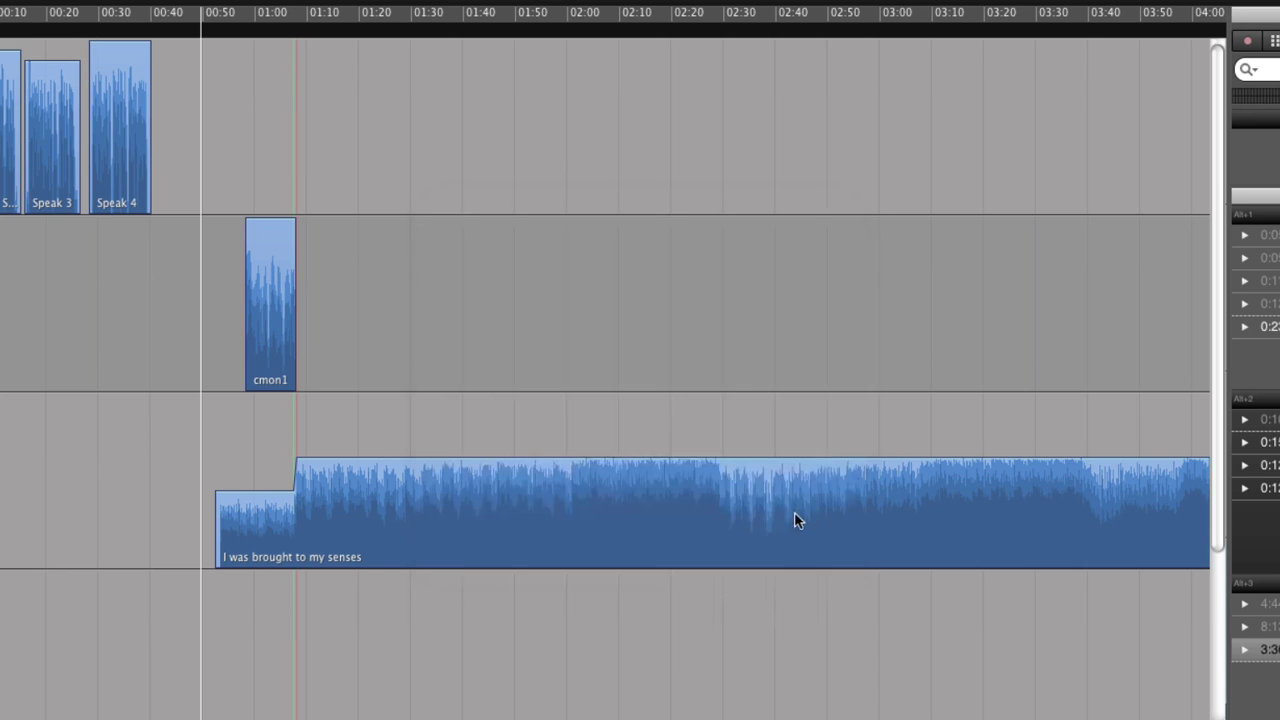
left_click(552, 310)
Step: Select Hands Up, Concertino and 'I was brought to my senses', then apply Tools > Auto Level
scroll(533, 305, "down", 3)
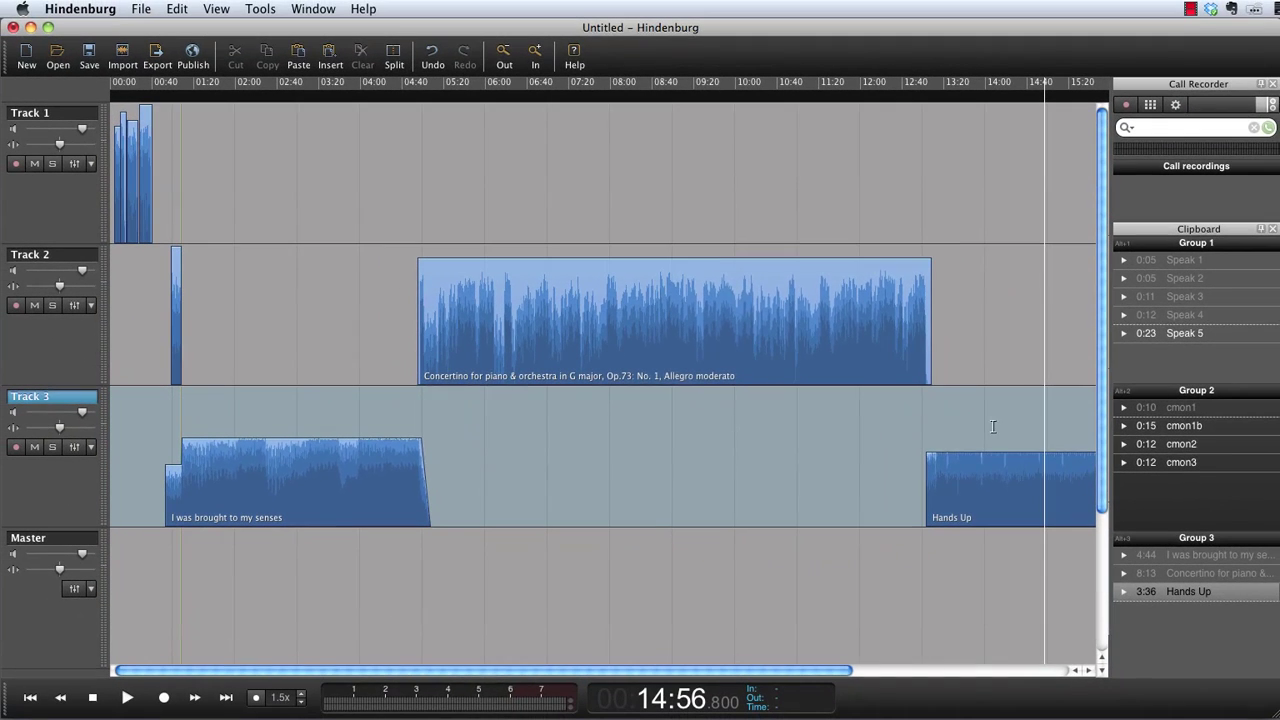
left_click(1076, 490)
left_click(642, 312)
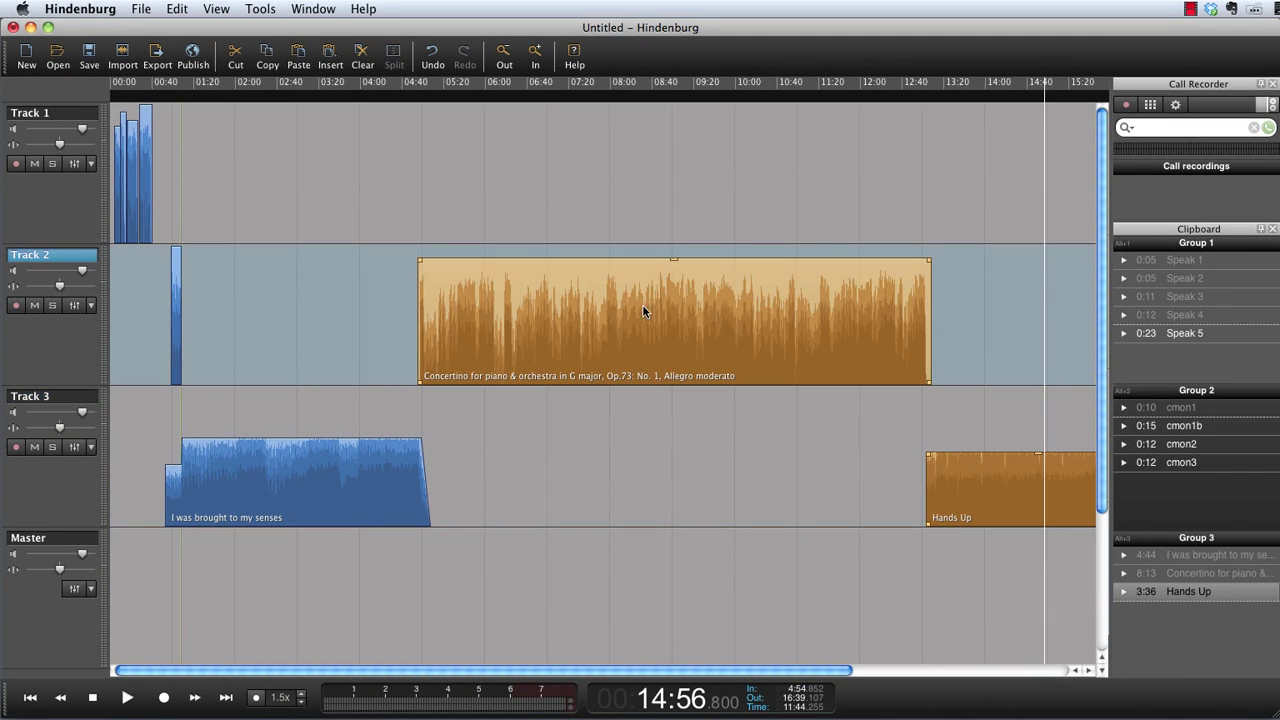
left_click(353, 475)
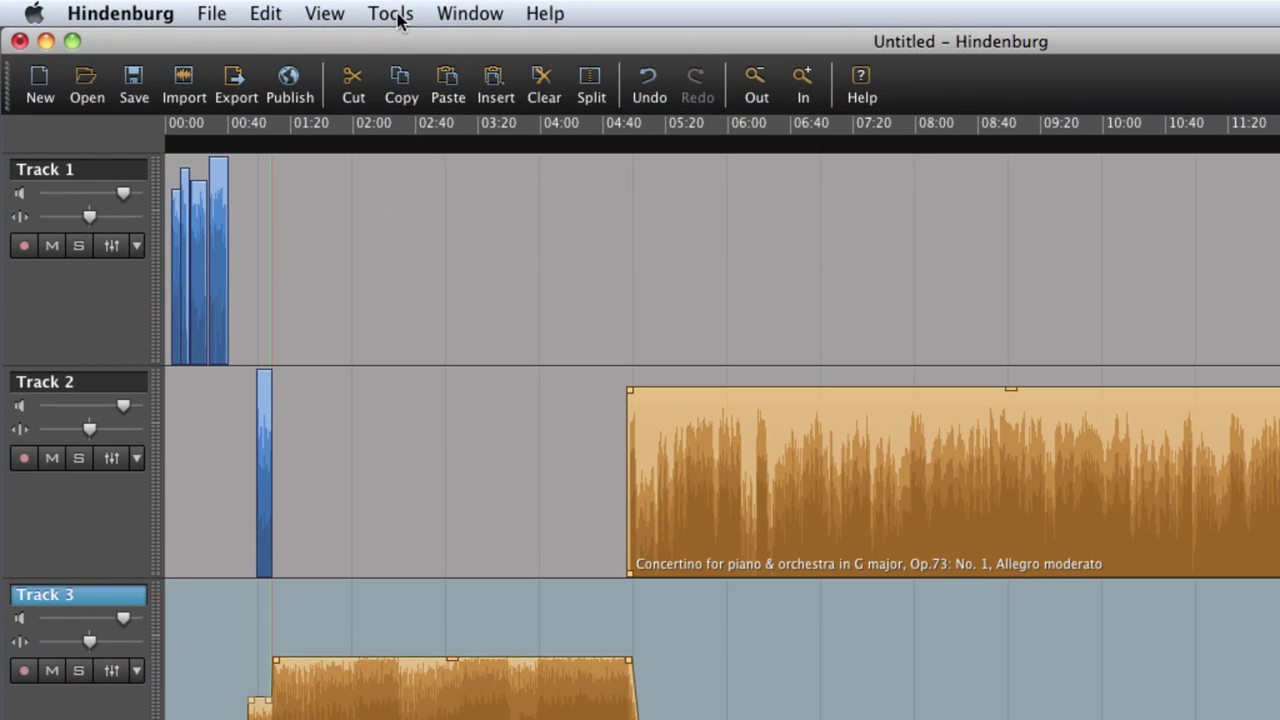
left_click(397, 14)
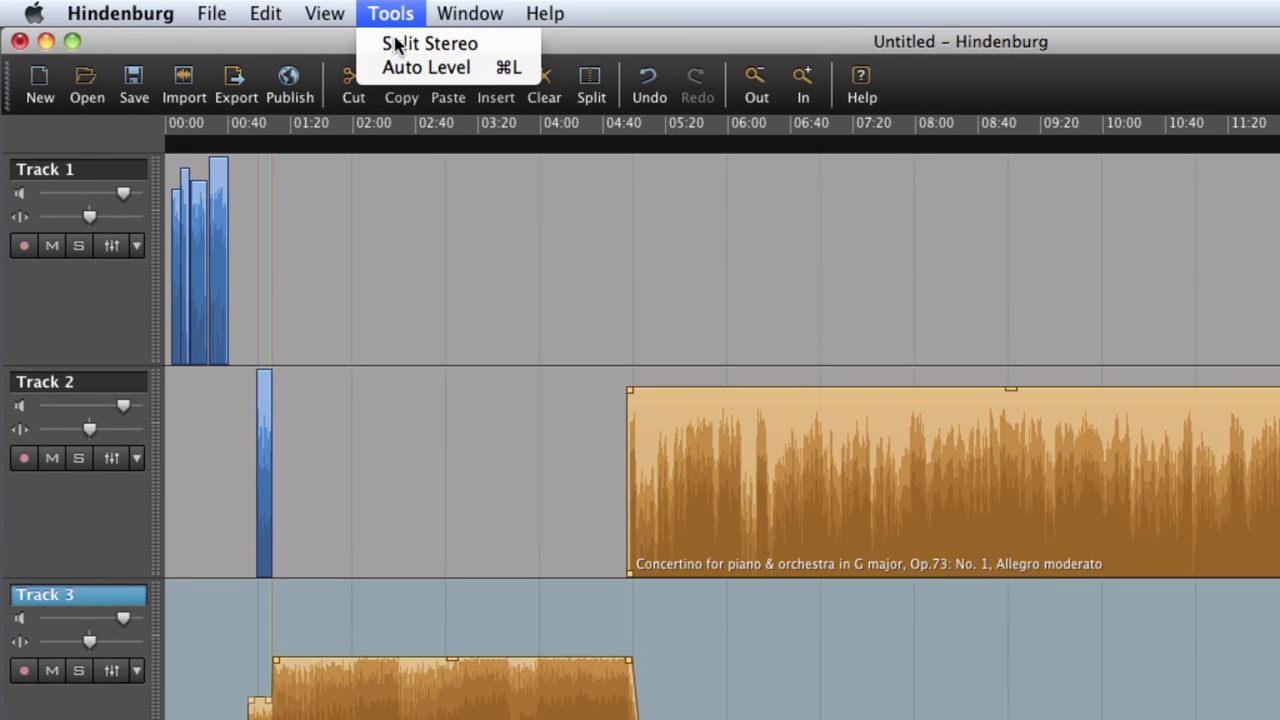
left_click(394, 66)
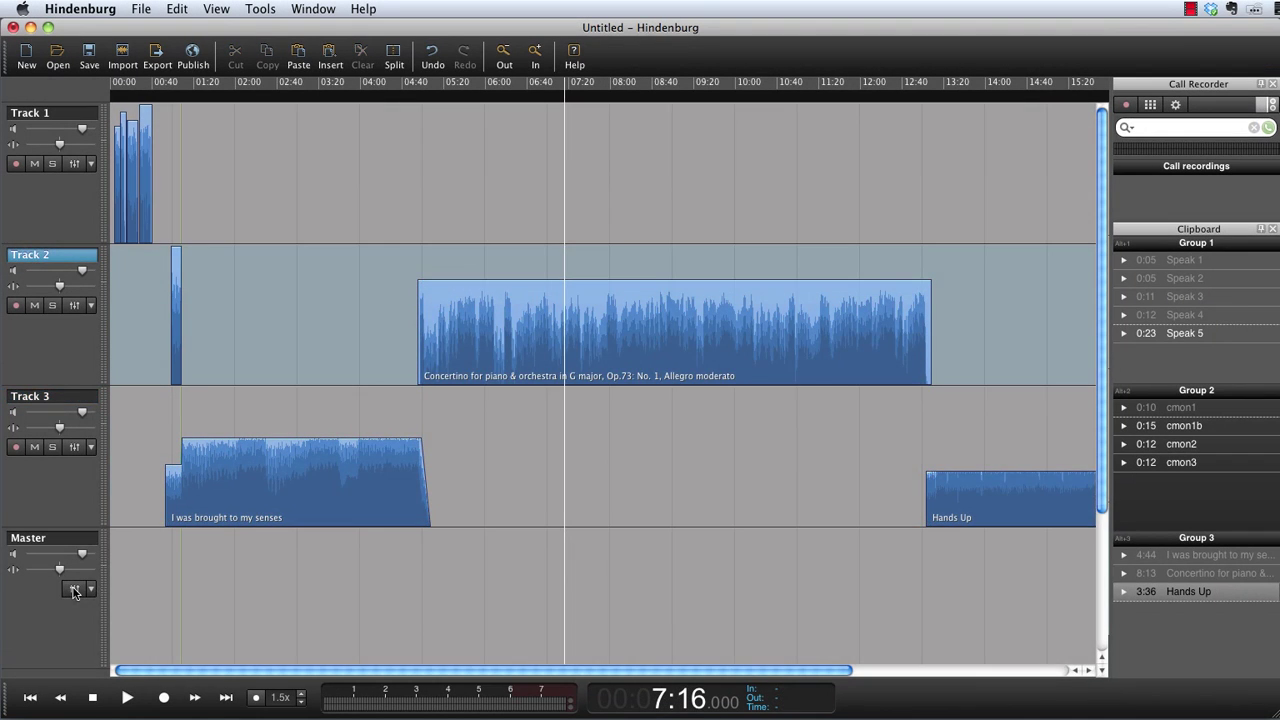
Step: Put a Loudness Meter and a BBC Meter on Master, arrange their windows side by side, and play
left_click(72, 587)
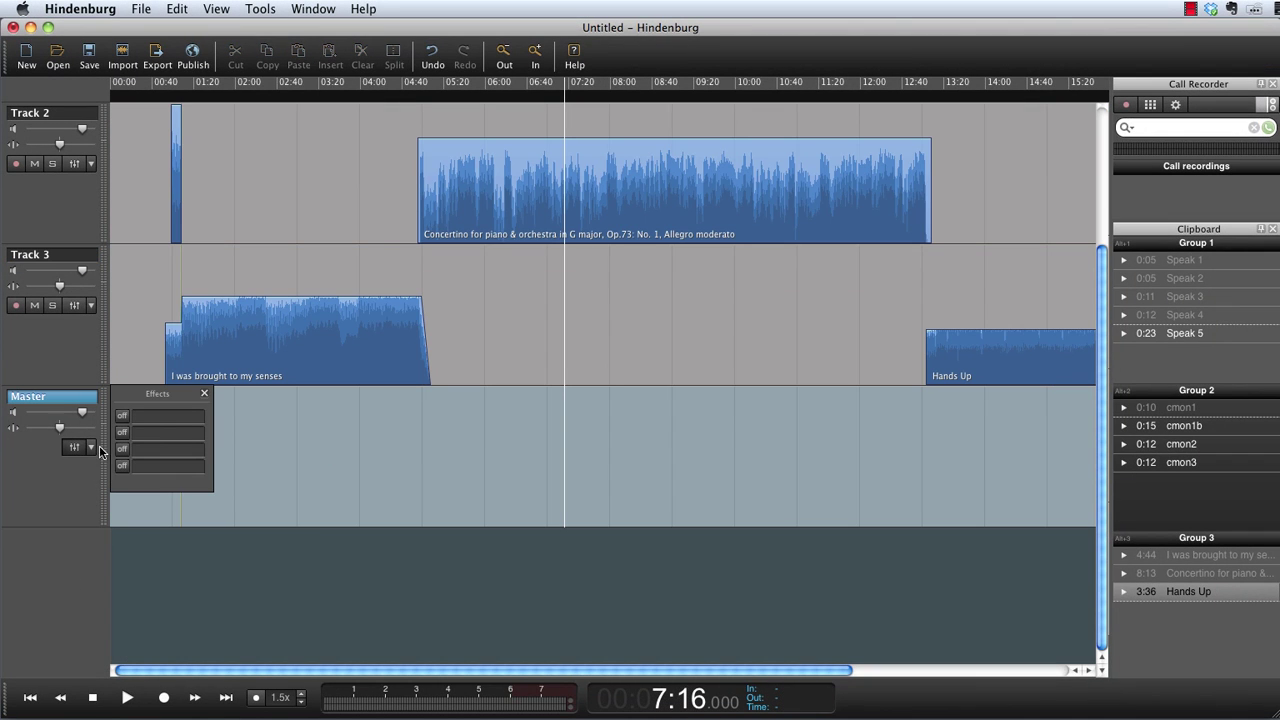
left_click(161, 430)
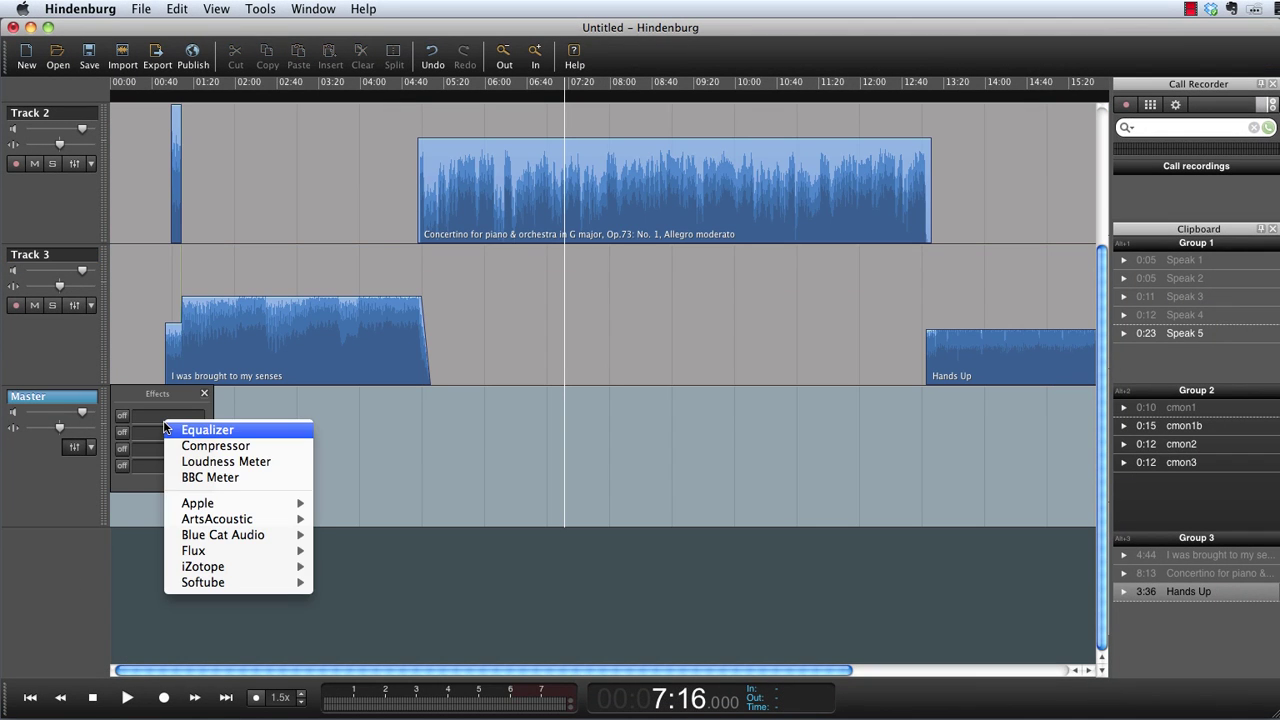
left_click(205, 463)
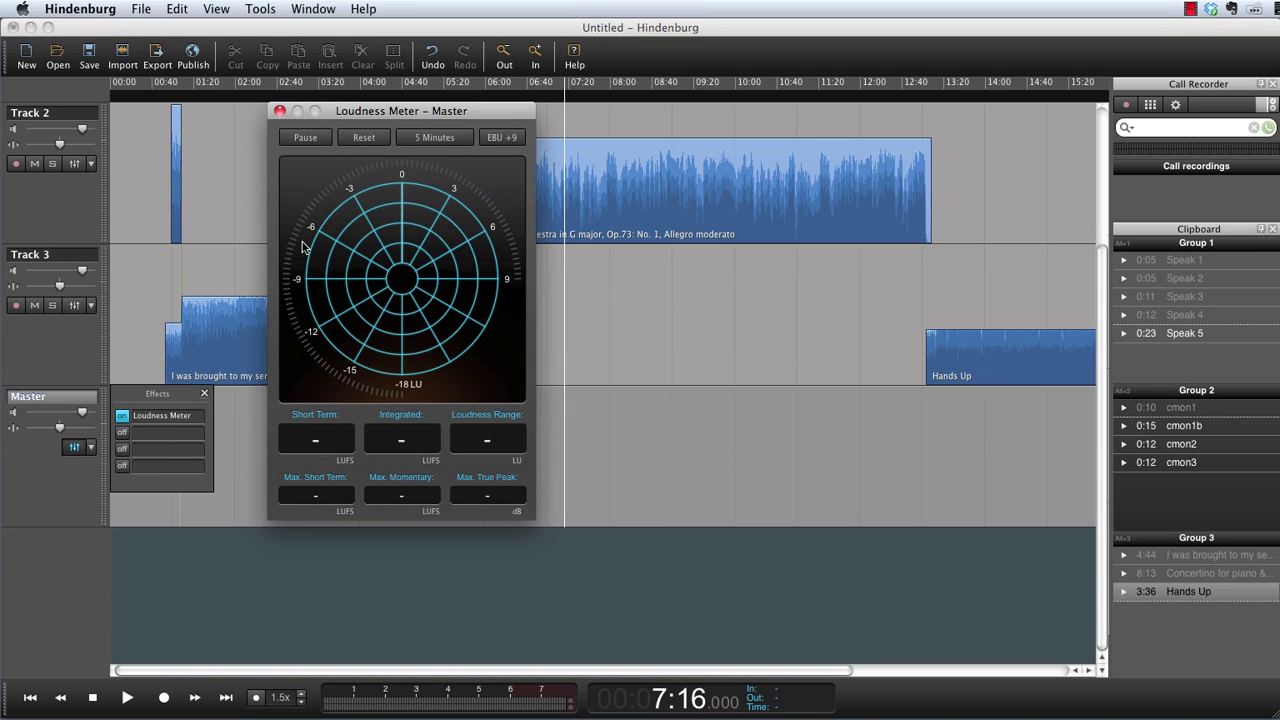
left_click(178, 436)
left_click(177, 437)
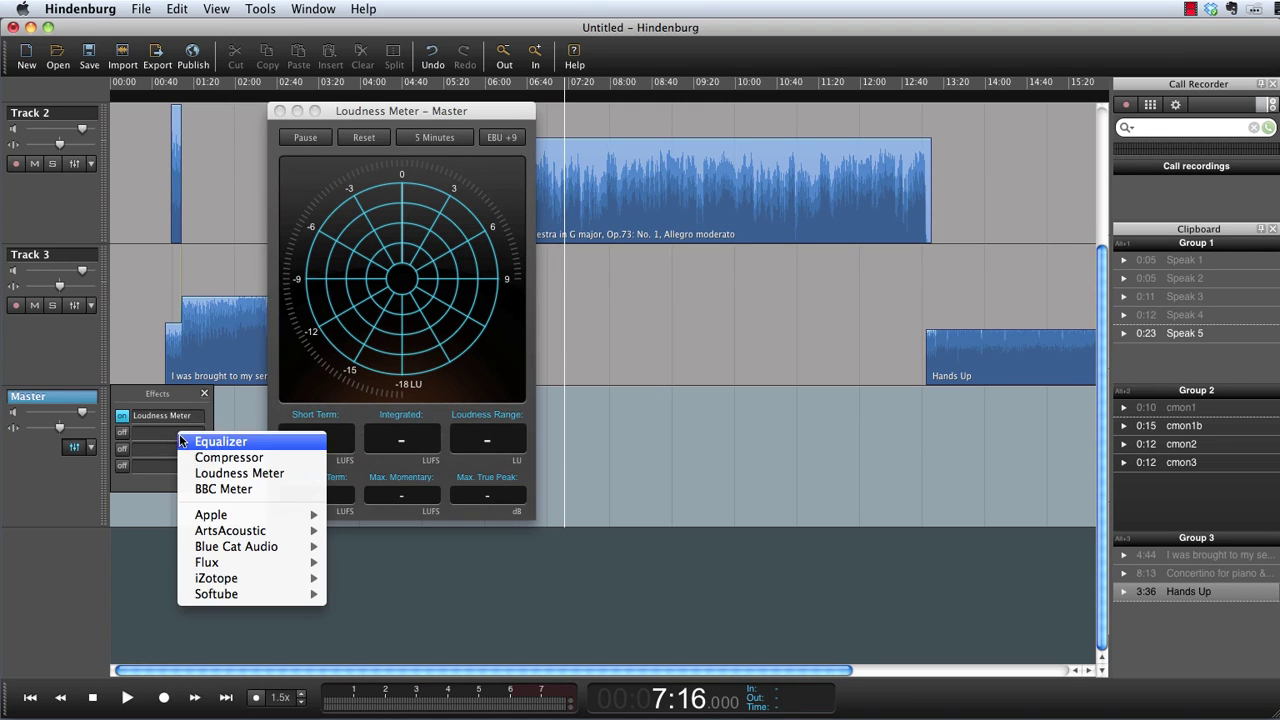
left_click(230, 486)
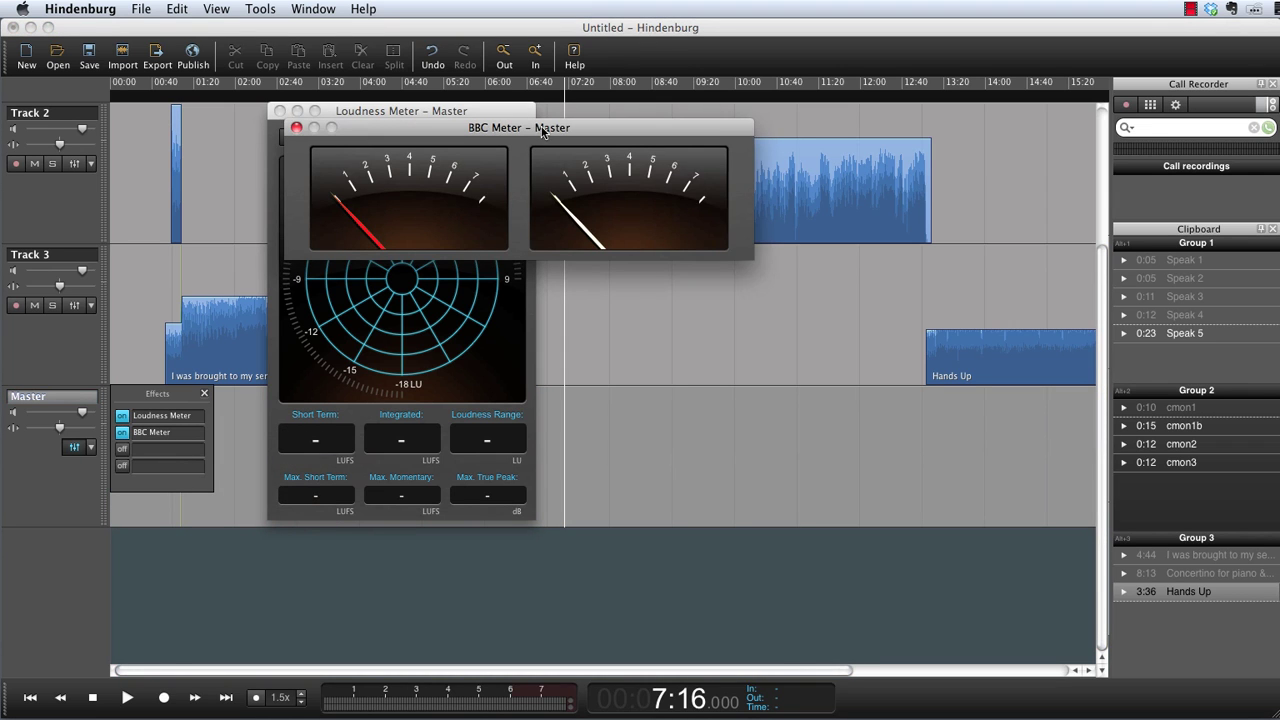
left_click_drag(544, 128, 817, 386)
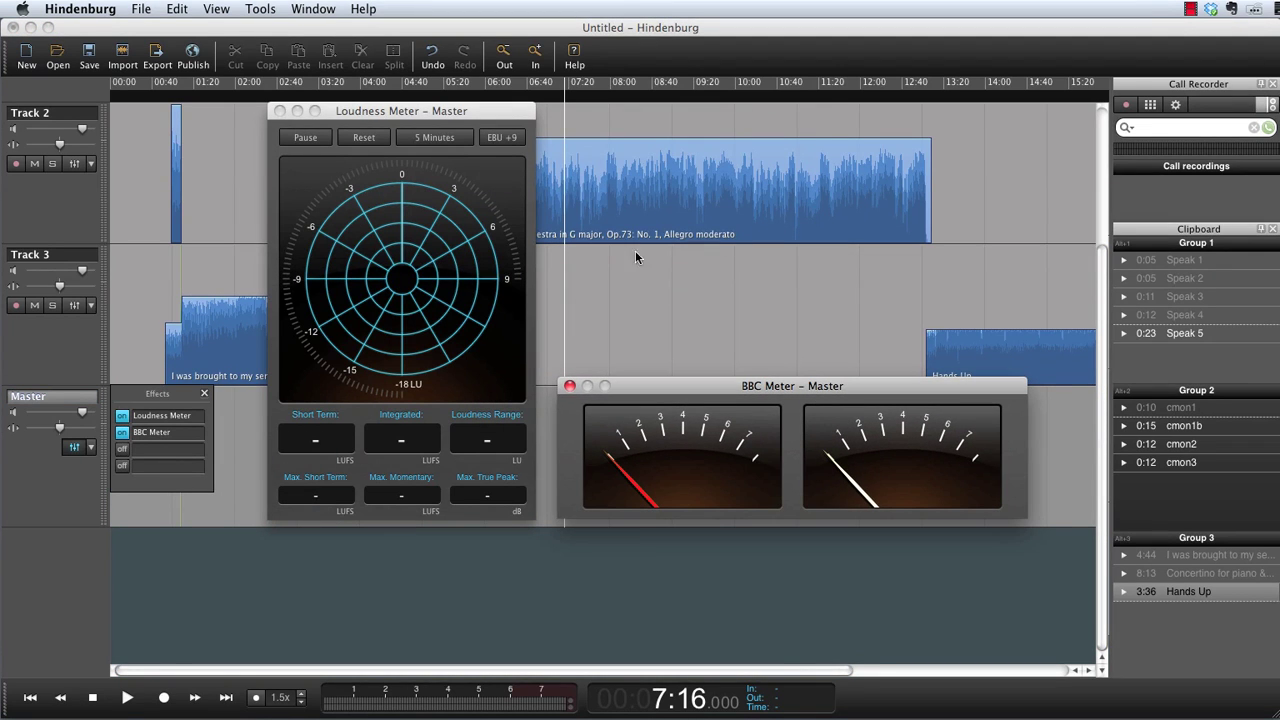
key("space")
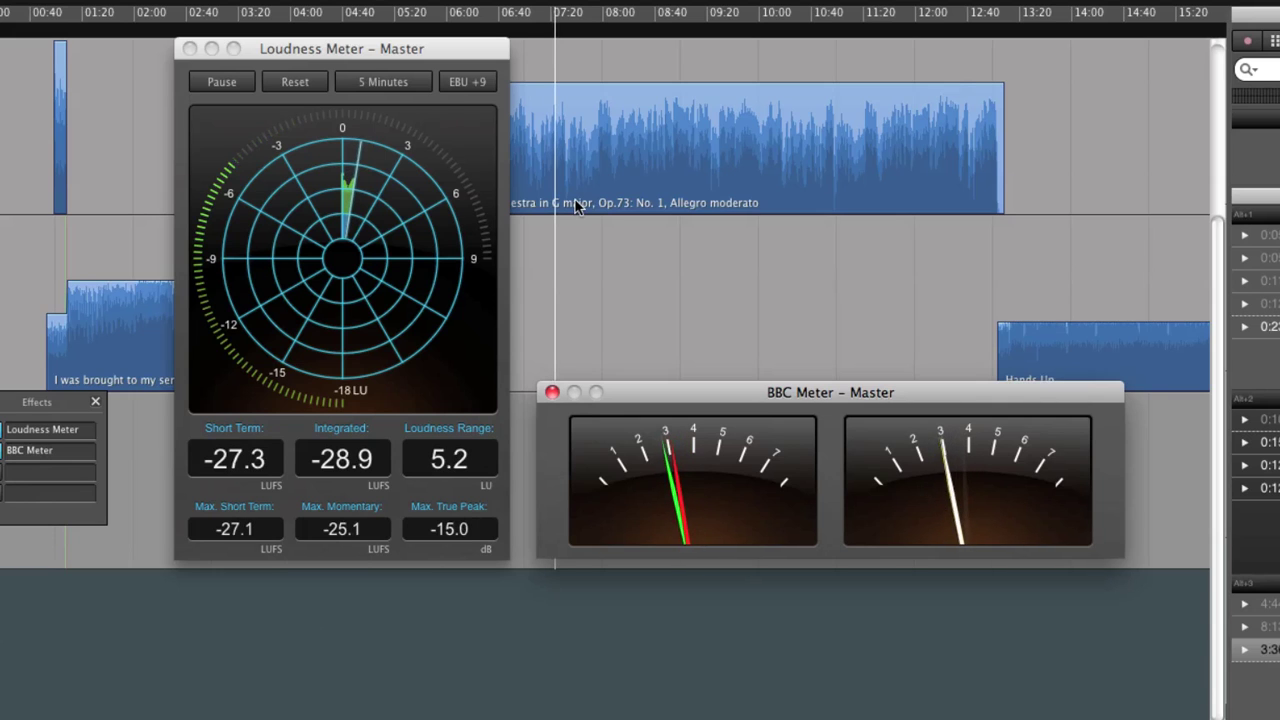
Step: Set the Loudness Meter history span to 1 Minute, then play the Hands Up music near 14:00 and stop
left_click(366, 84)
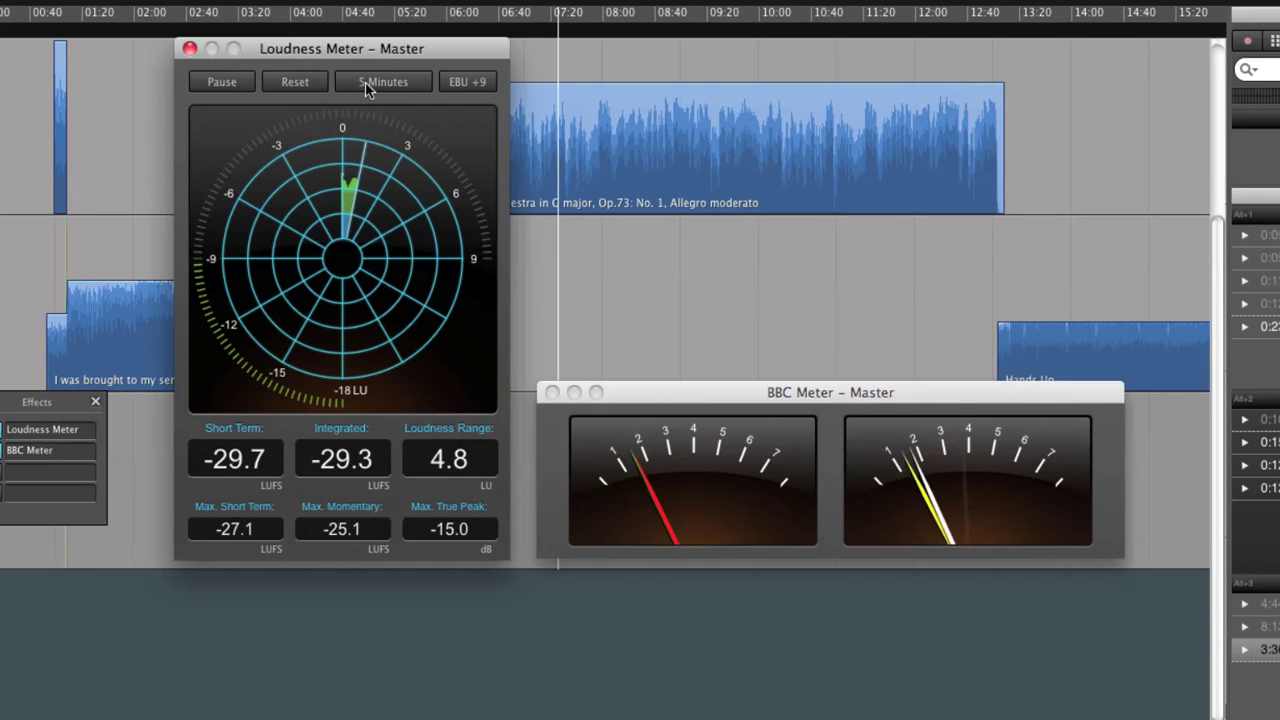
left_click(366, 88)
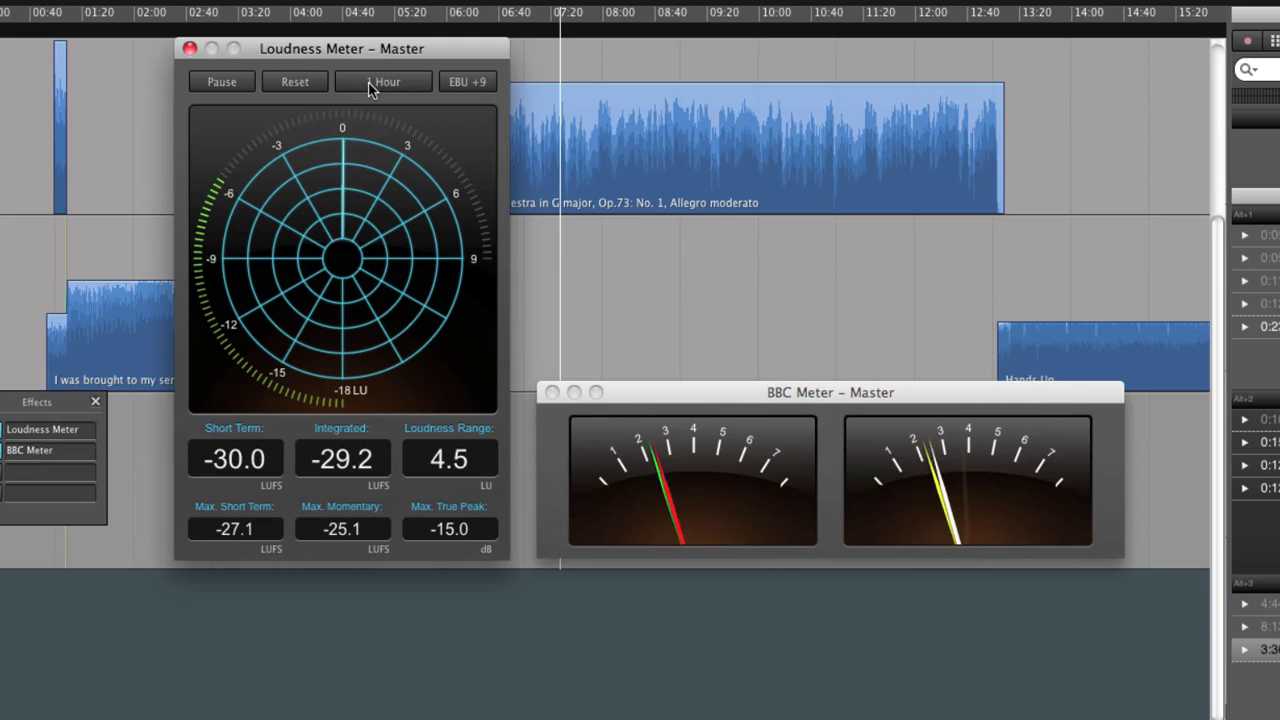
left_click(372, 86)
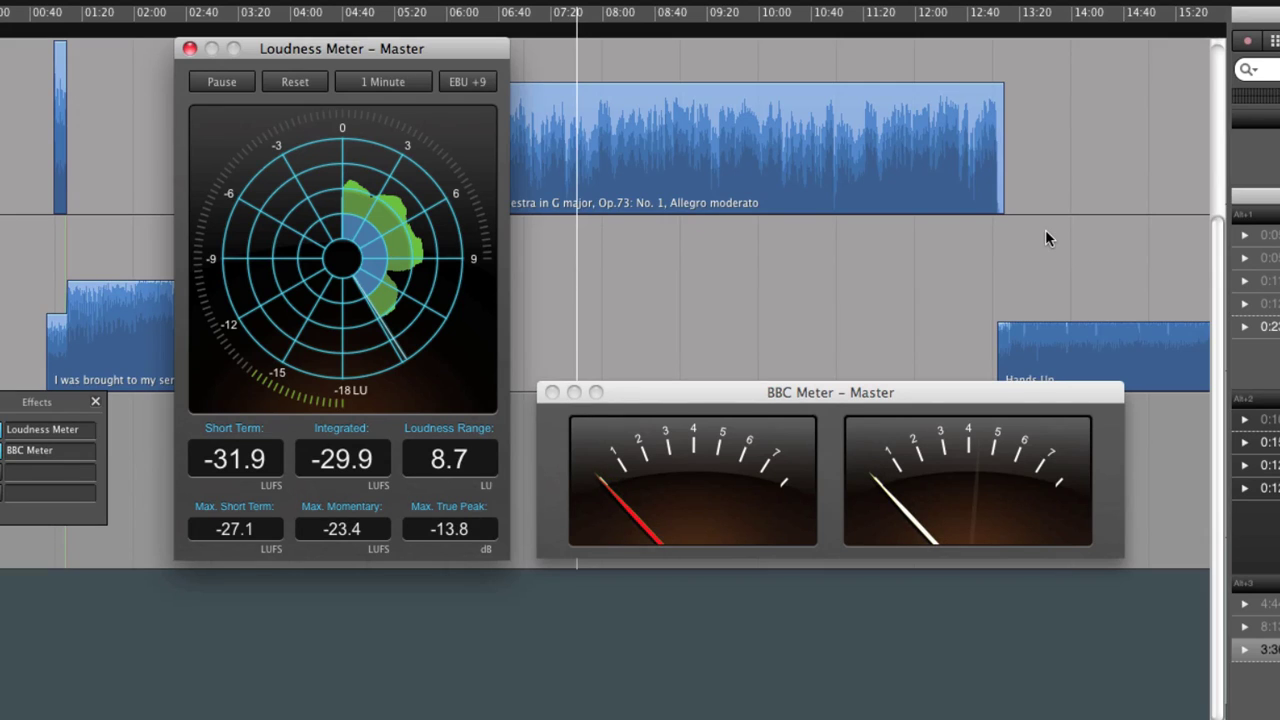
left_click(1068, 193)
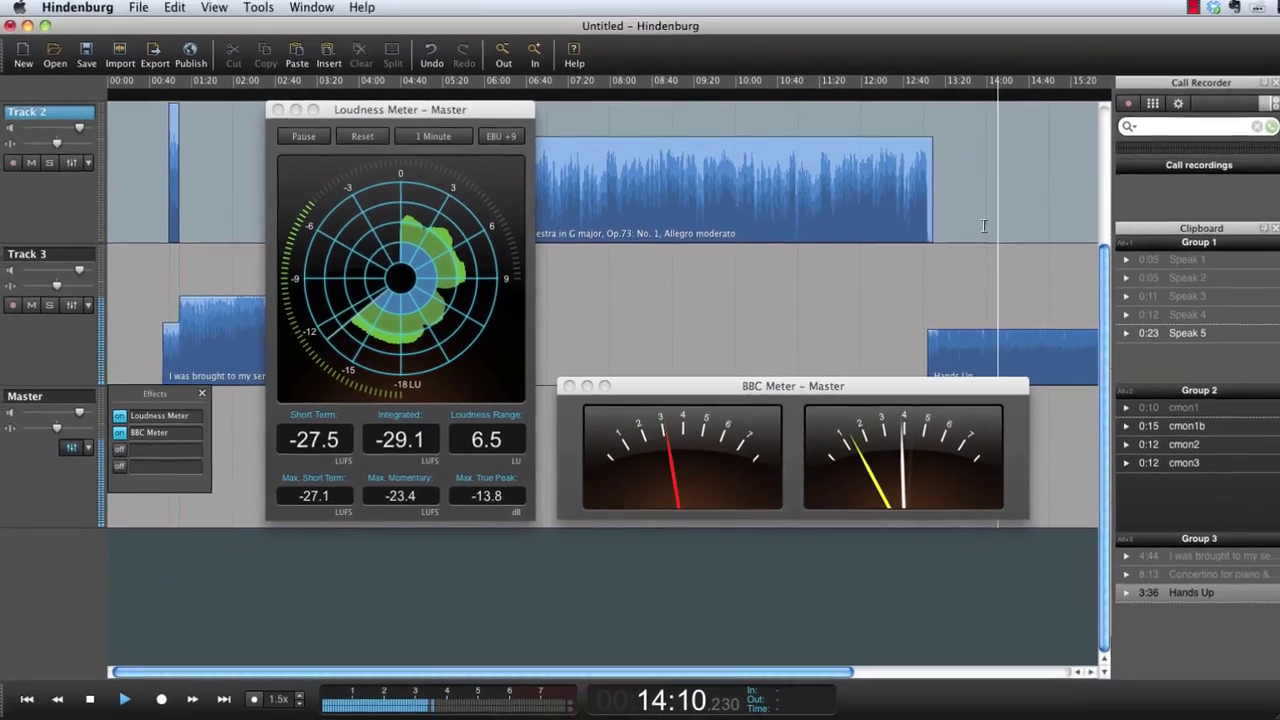
key("space")
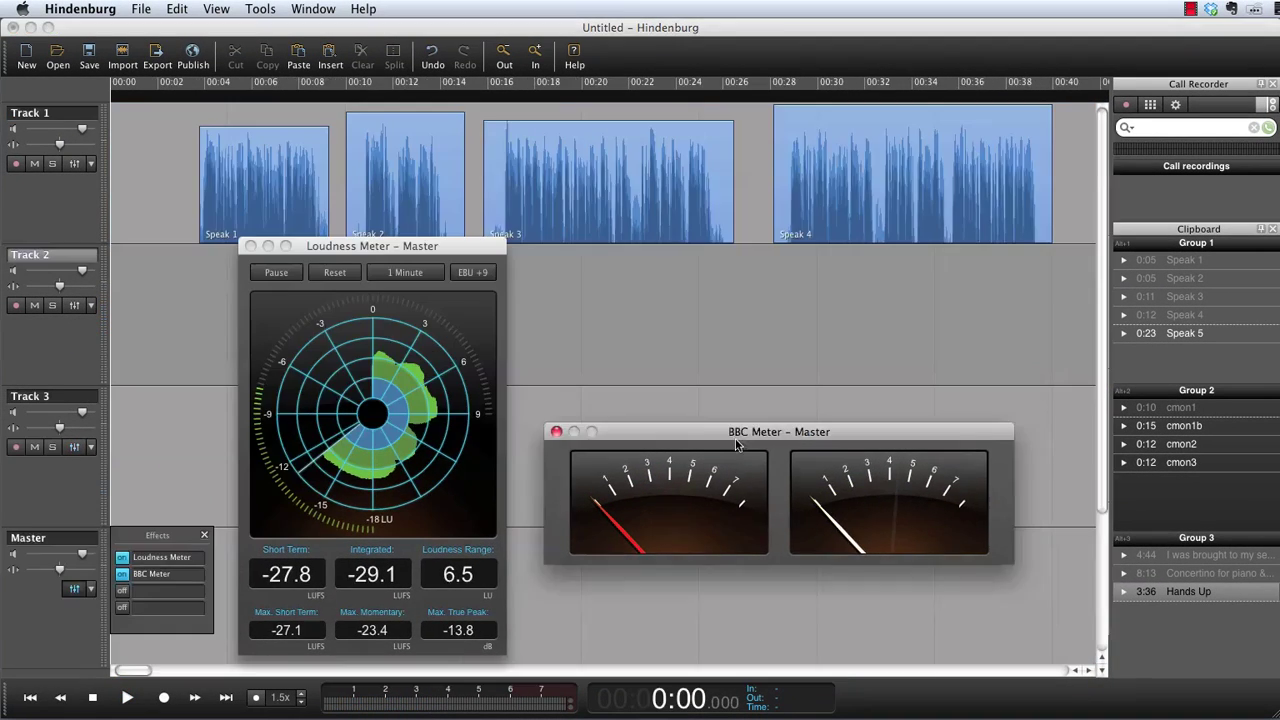
Step: Select Speak 1–4 on Track 1, Auto Level them with Cmd+L, and slightly reposition both meter windows
left_click(857, 210)
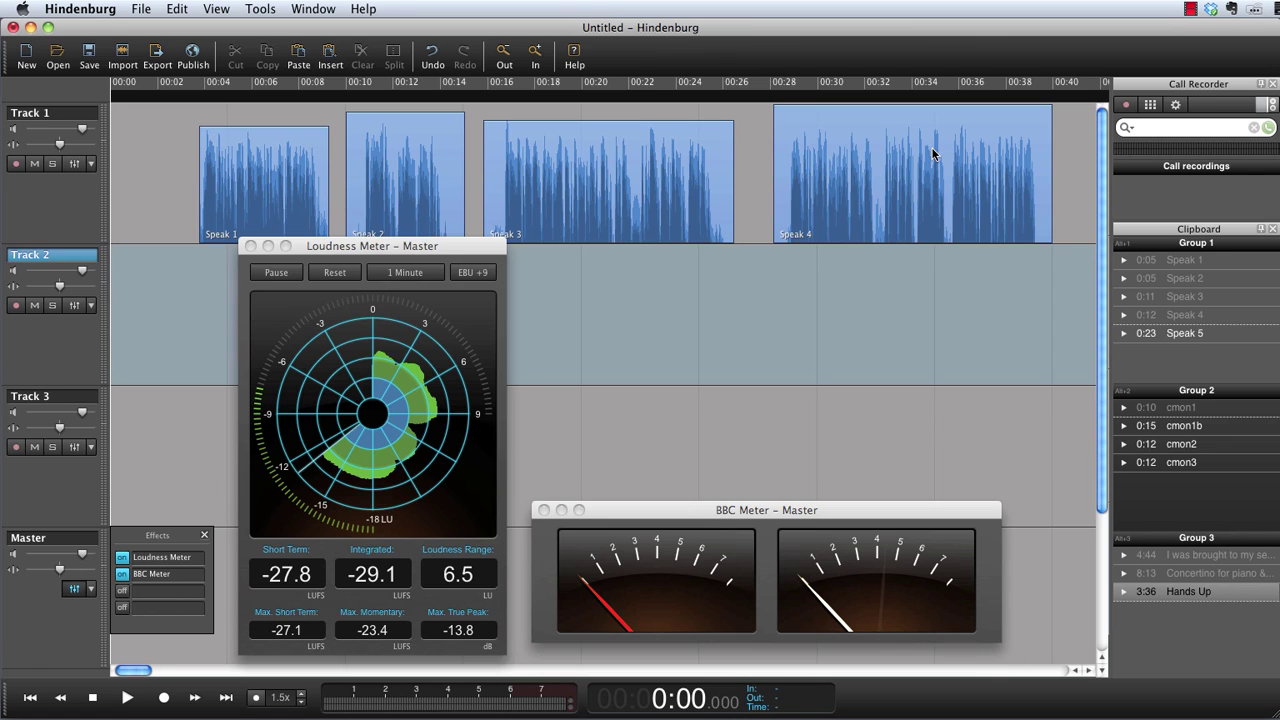
left_click(801, 146)
left_click(305, 158, "shift")
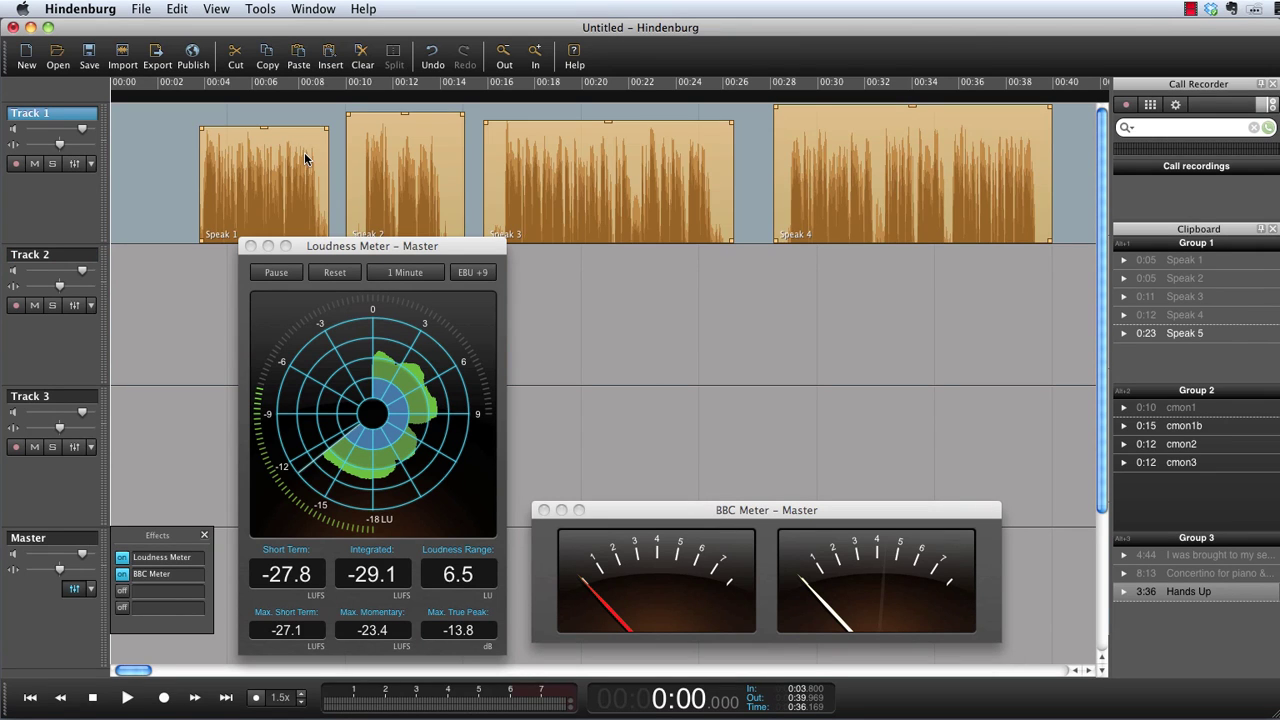
key("super+l")
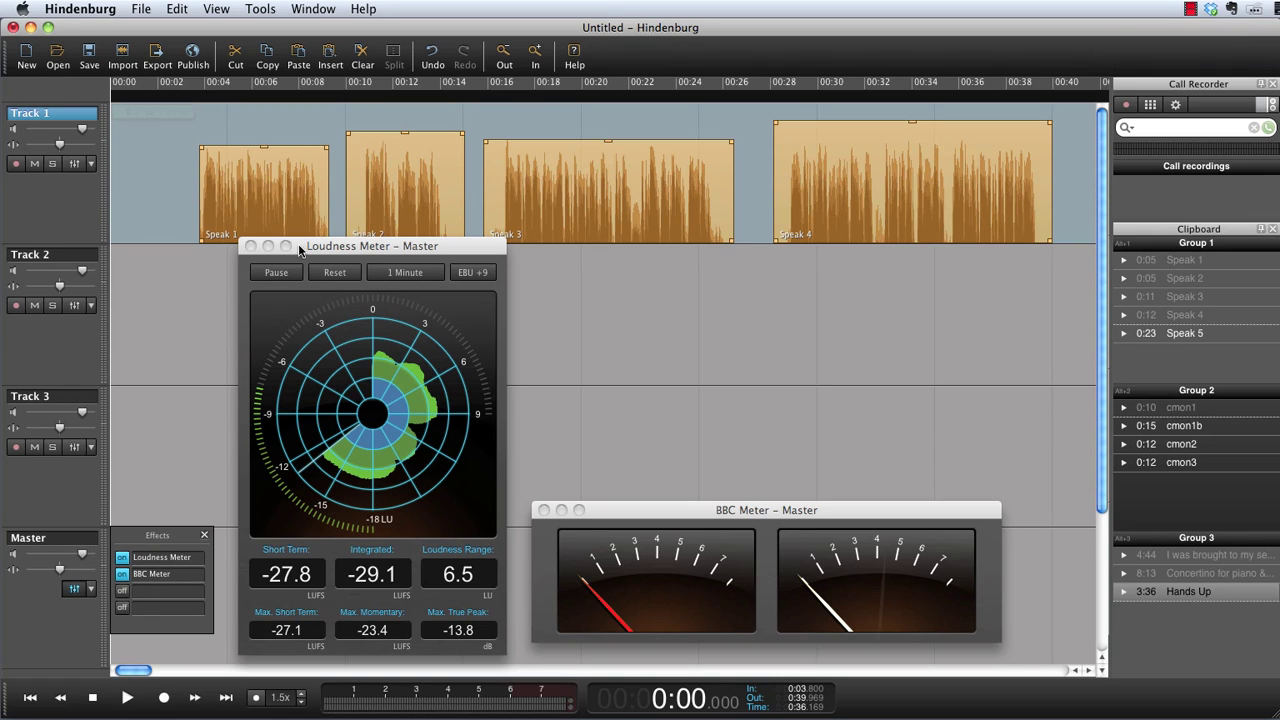
left_click_drag(341, 251, 325, 265)
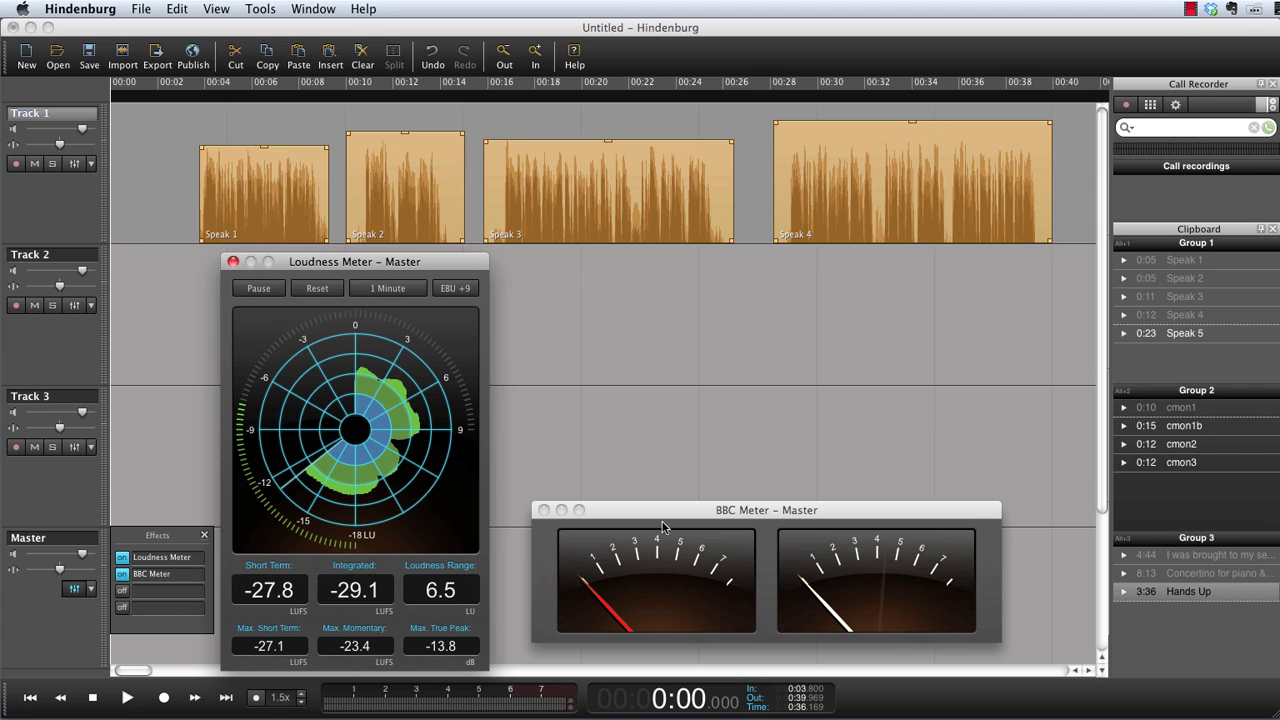
left_click_drag(729, 515, 722, 522)
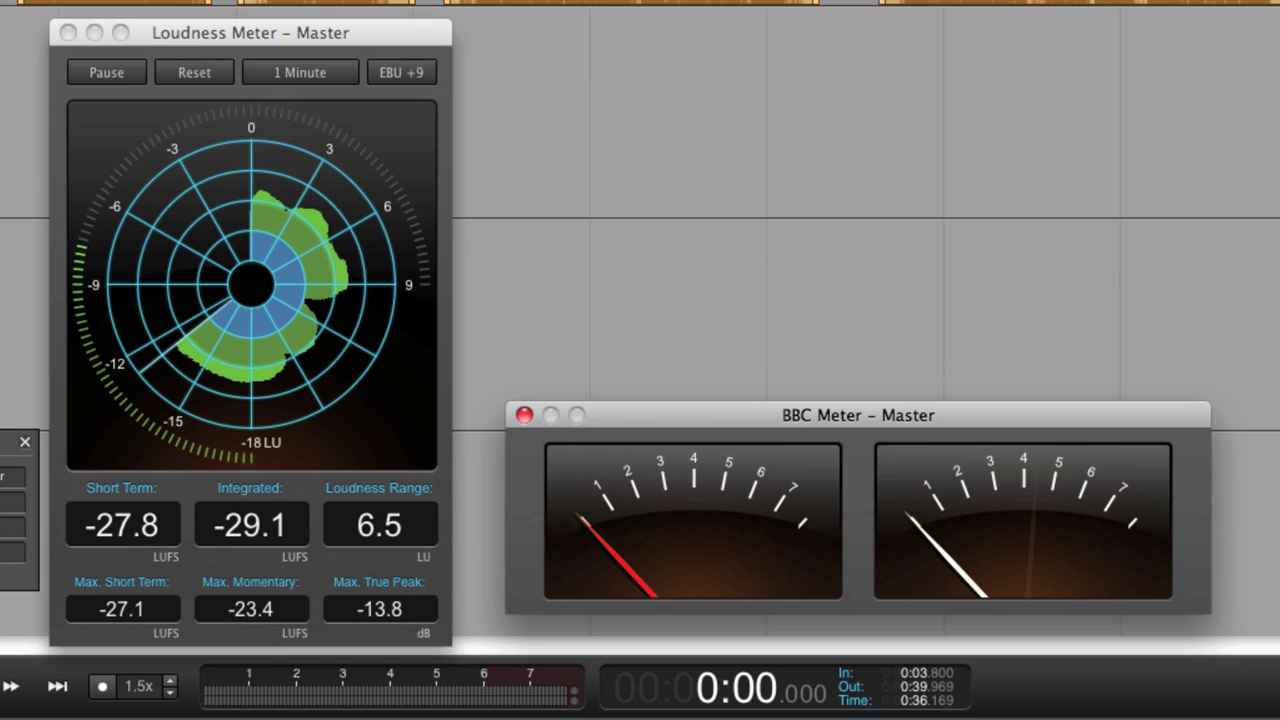
Step: Play the session from about 0:05 to read the narration on the Loudness and BBC Meters
left_click(77, 2)
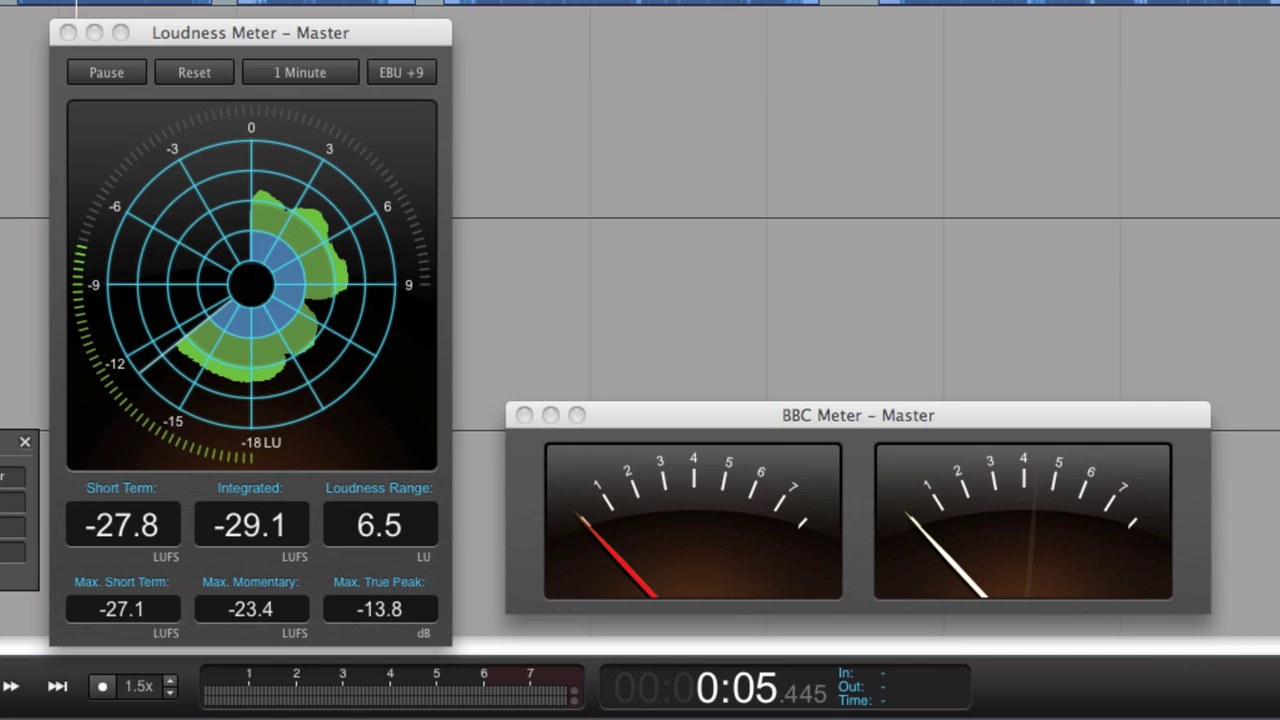
key("space")
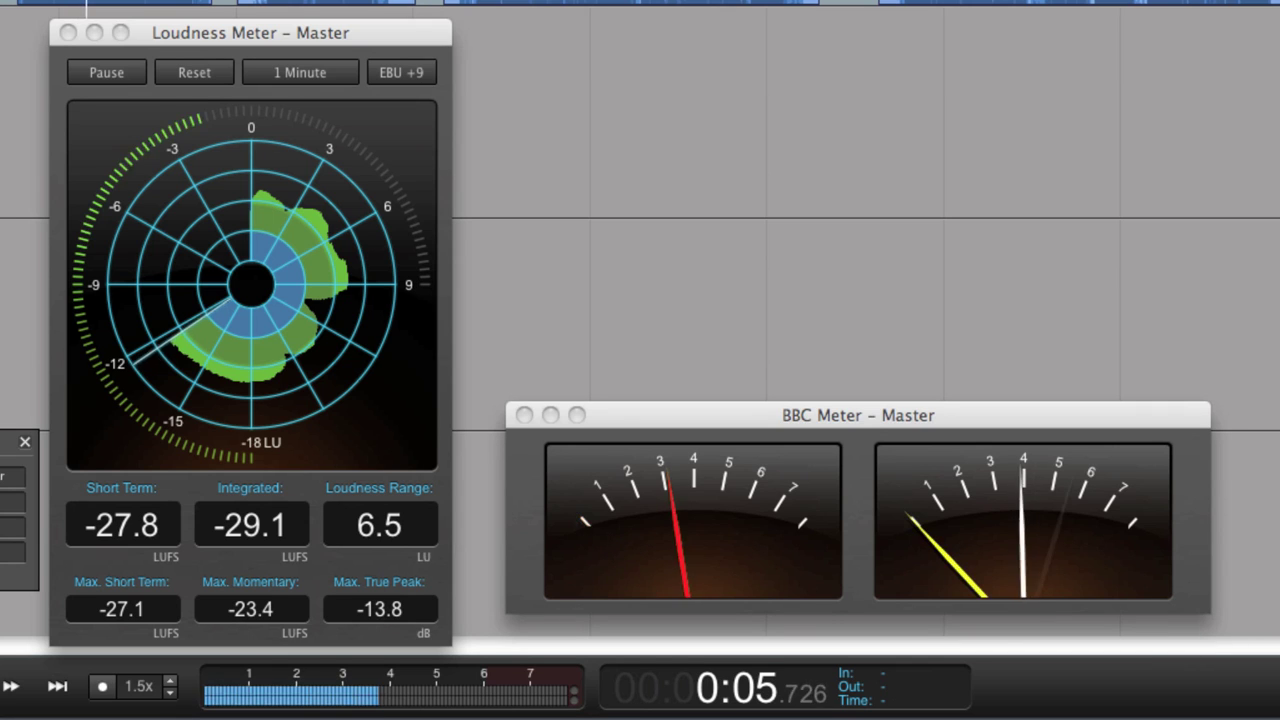